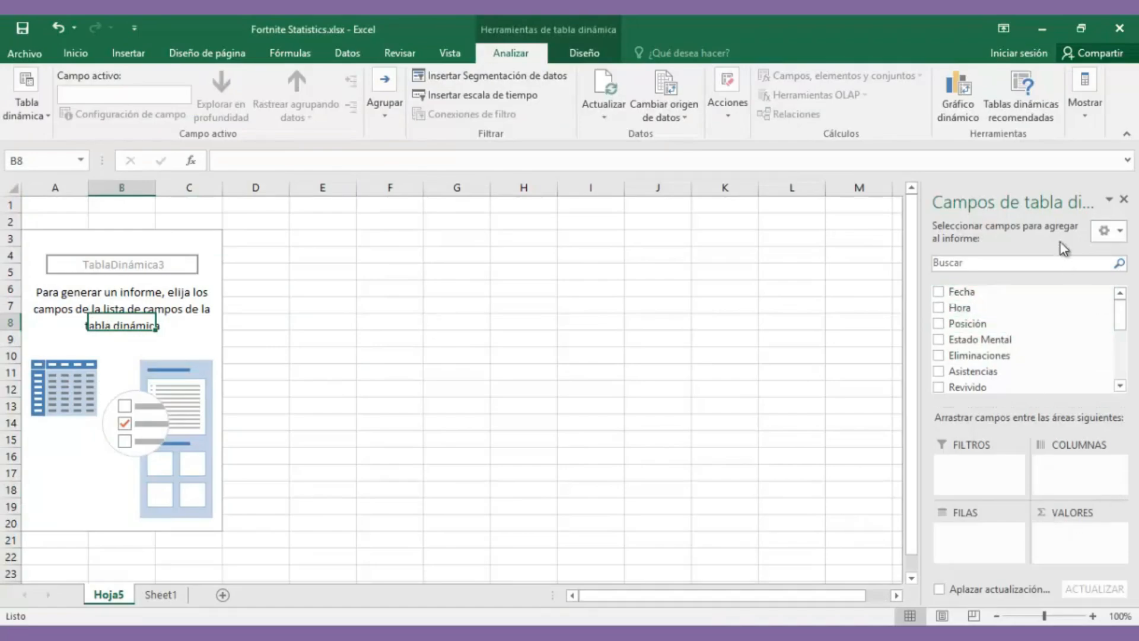
# Step: Place Fecha in the pivot columns, then move it to rows to list 10/04/2018–17/04/2018
pyautogui.scroll(-1, 1121, 332)
pyautogui.moveTo(1125, 337)
pyautogui.mouseDown()
pyautogui.moveTo(1127, 379)
pyautogui.moveTo(1119, 318)
pyautogui.moveTo(1113, 329)
pyautogui.mouseUp()
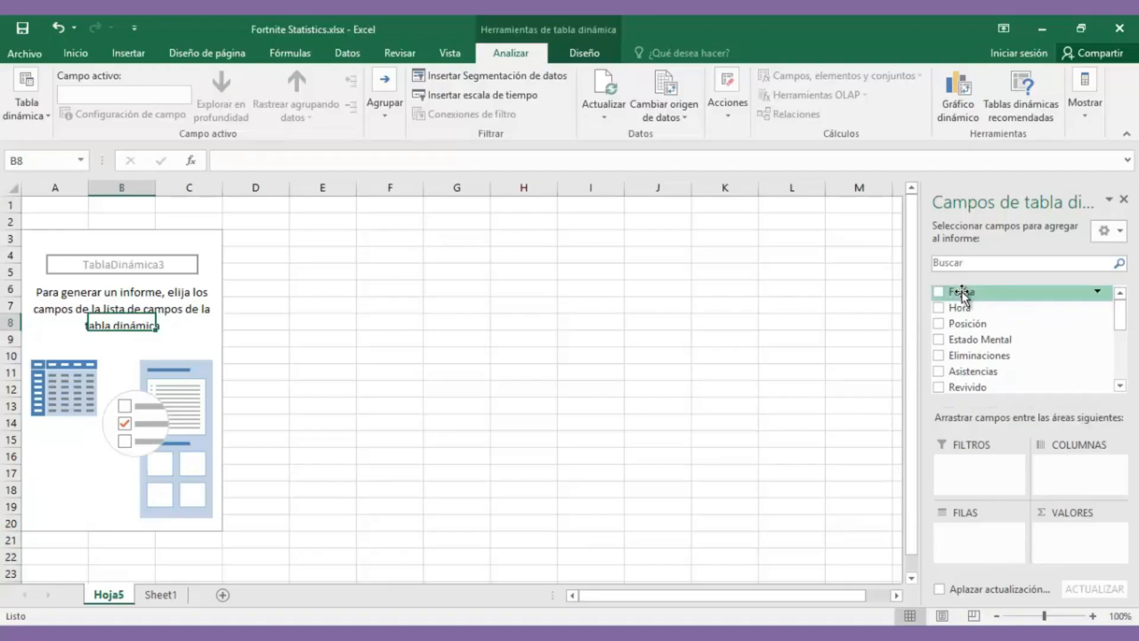
pyautogui.moveTo(966, 291); pyautogui.dragTo(1059, 471)
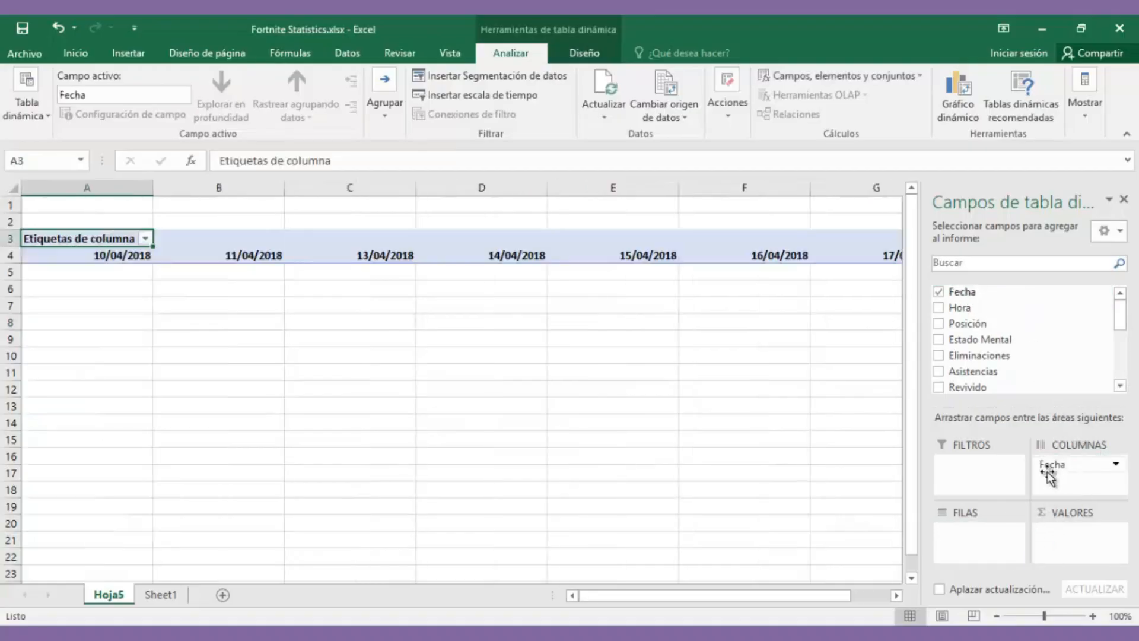
pyautogui.click(121, 261)
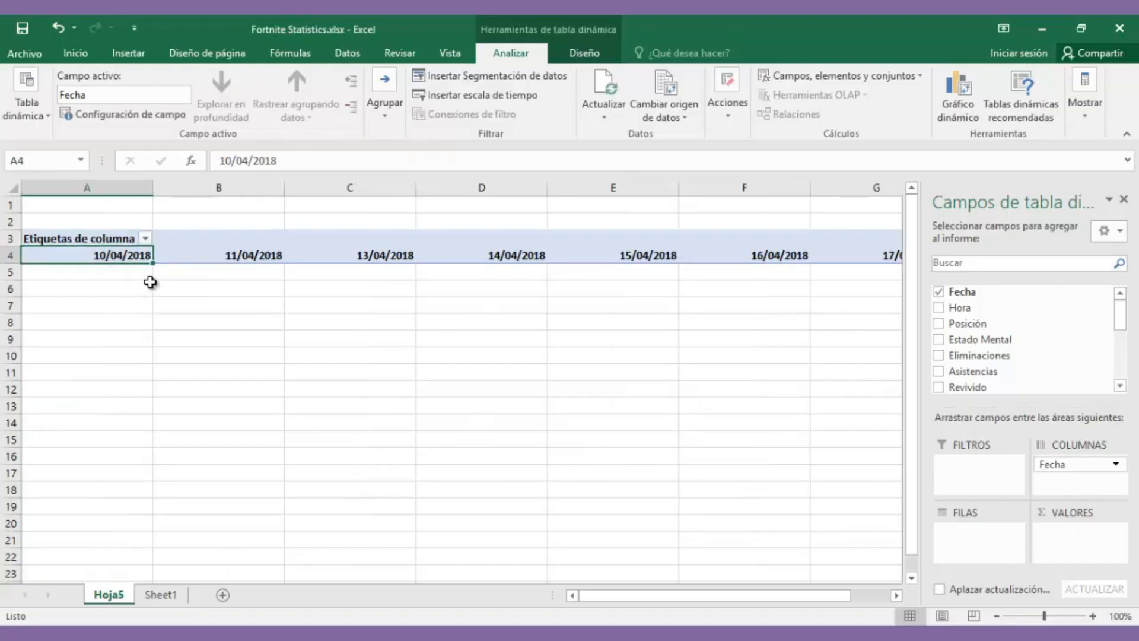
pyautogui.press('Right')
pyautogui.press('Right')
pyautogui.press('Right')
pyautogui.press('Right')
pyautogui.press('Right')
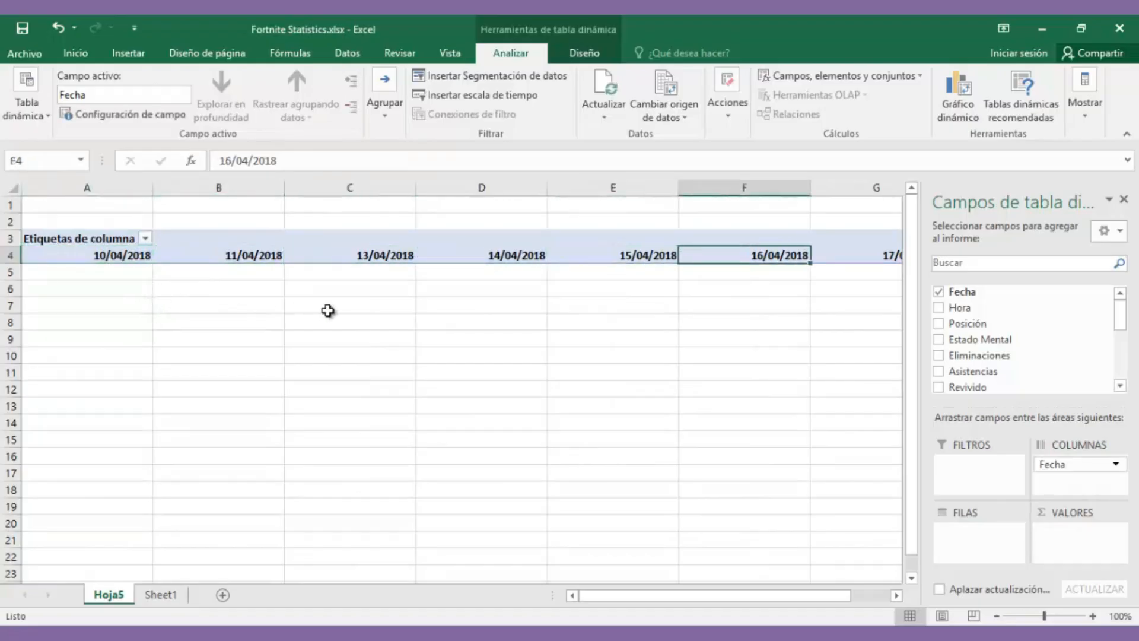
pyautogui.moveTo(1075, 463); pyautogui.dragTo(988, 541)
pyautogui.press('Down')
pyautogui.press('Down')
pyautogui.press('Down')
pyautogui.press('Down')
pyautogui.press('Down')
pyautogui.press('Down')
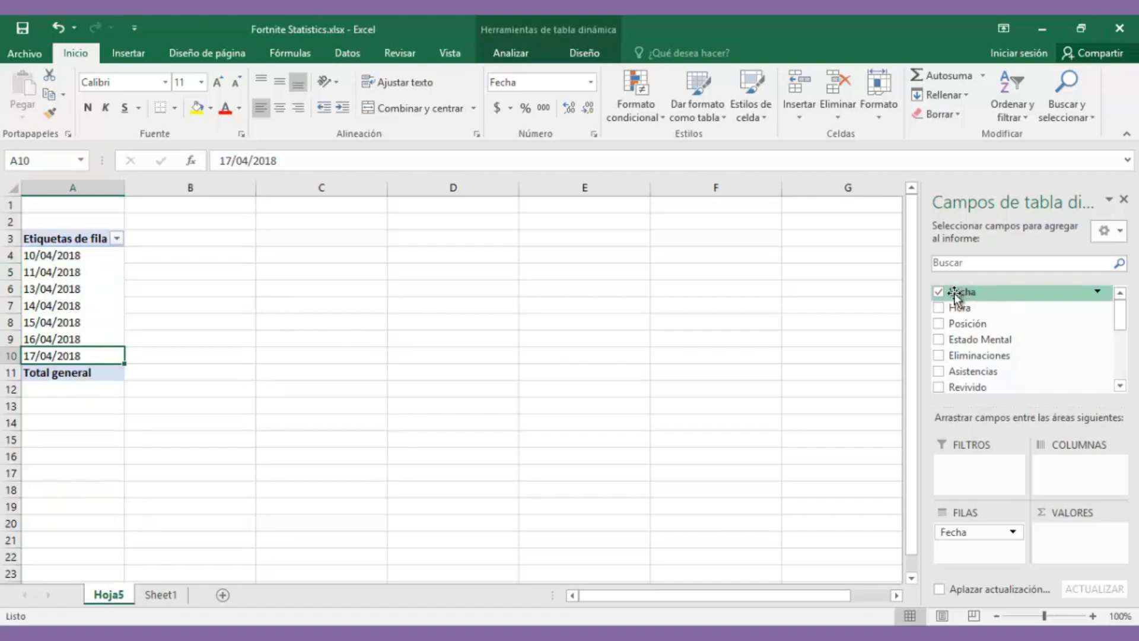
# Step: Add Fecha to the values as Cuenta de Fecha, giving a total of 87 games
pyautogui.moveTo(954, 293); pyautogui.dragTo(1033, 536)
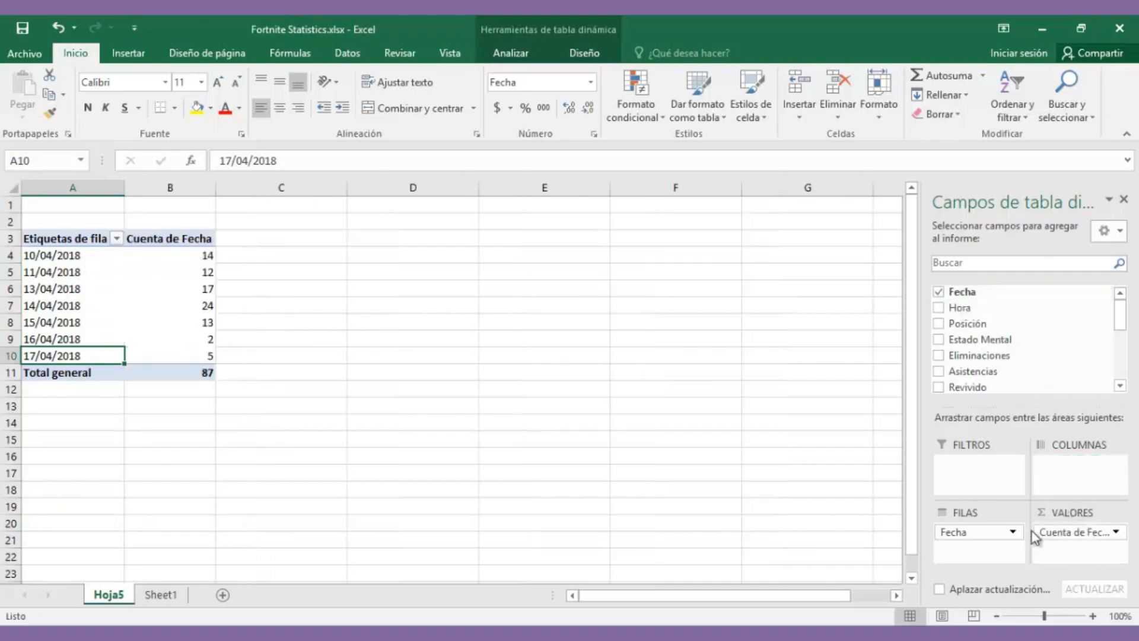
pyautogui.click(175, 257)
pyautogui.click(172, 372)
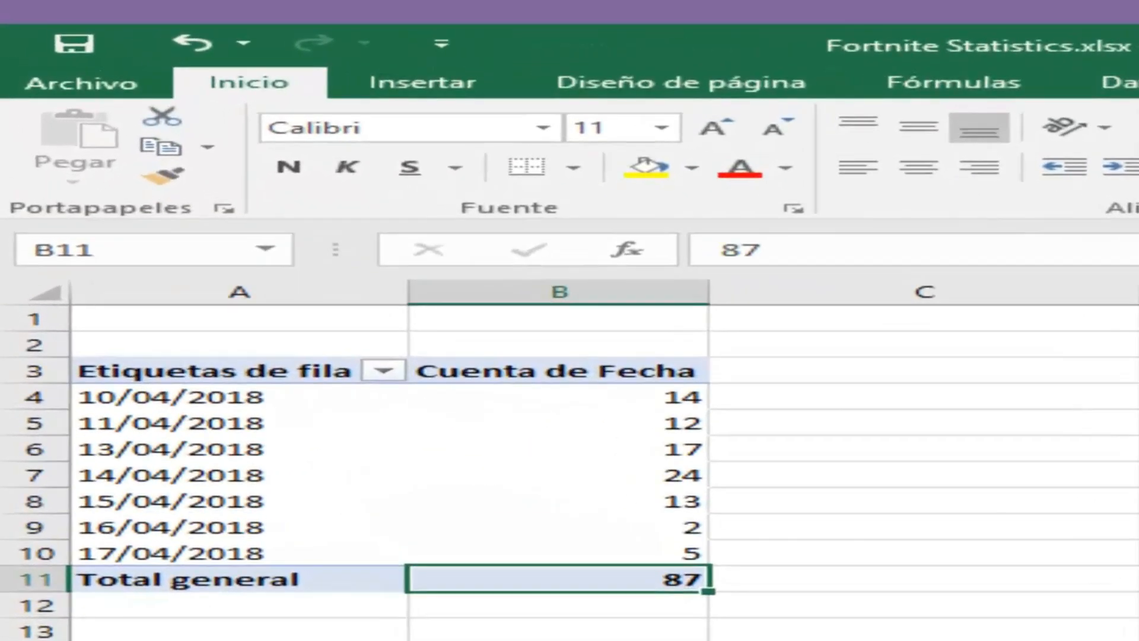
# Step: Review the daily counts, e.g. 14 on 10/04/2018, 24 on 14/04/2018 and 2 on 16/04/2018
pyautogui.moveTo(237, 396); pyautogui.dragTo(293, 552)
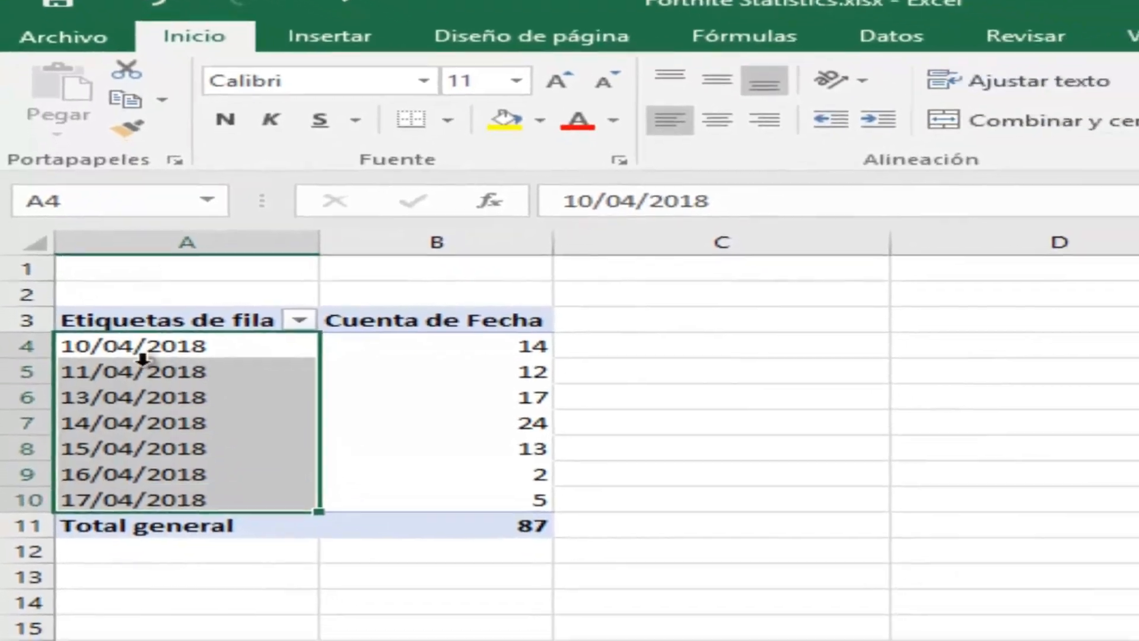
pyautogui.click(84, 397)
pyautogui.click(188, 460)
pyautogui.click(605, 454)
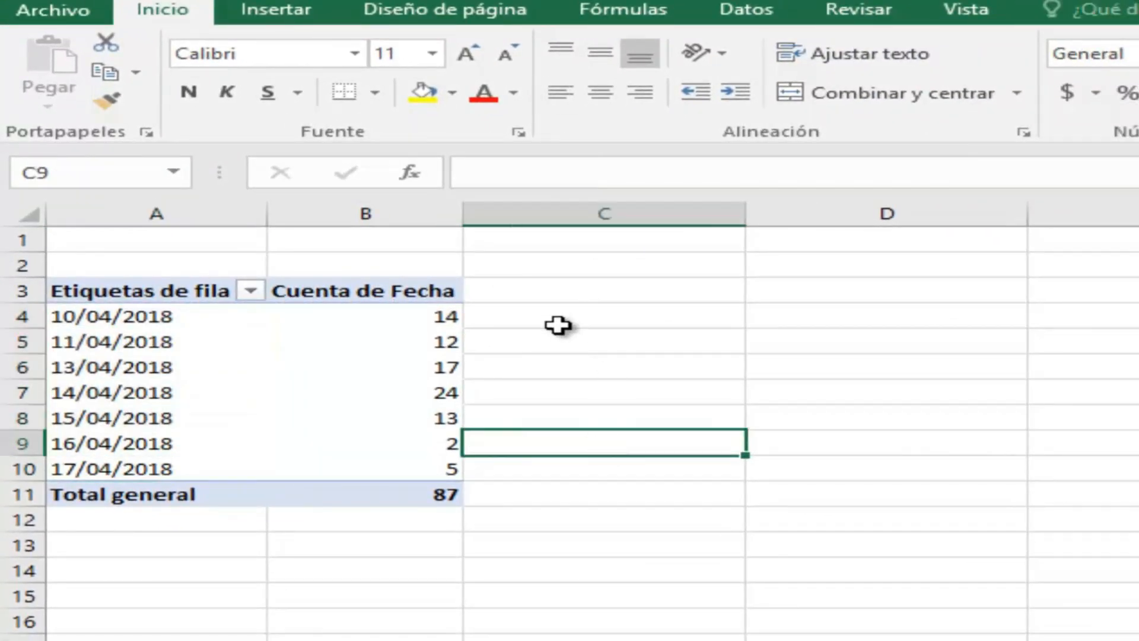
pyautogui.click(444, 320)
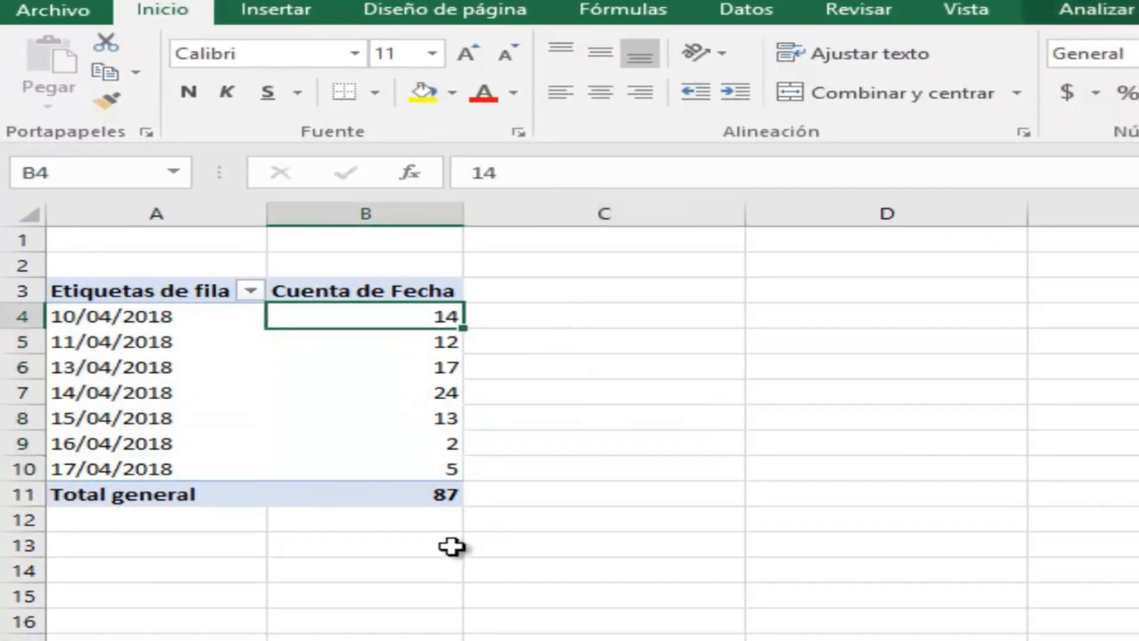
pyautogui.click(379, 395)
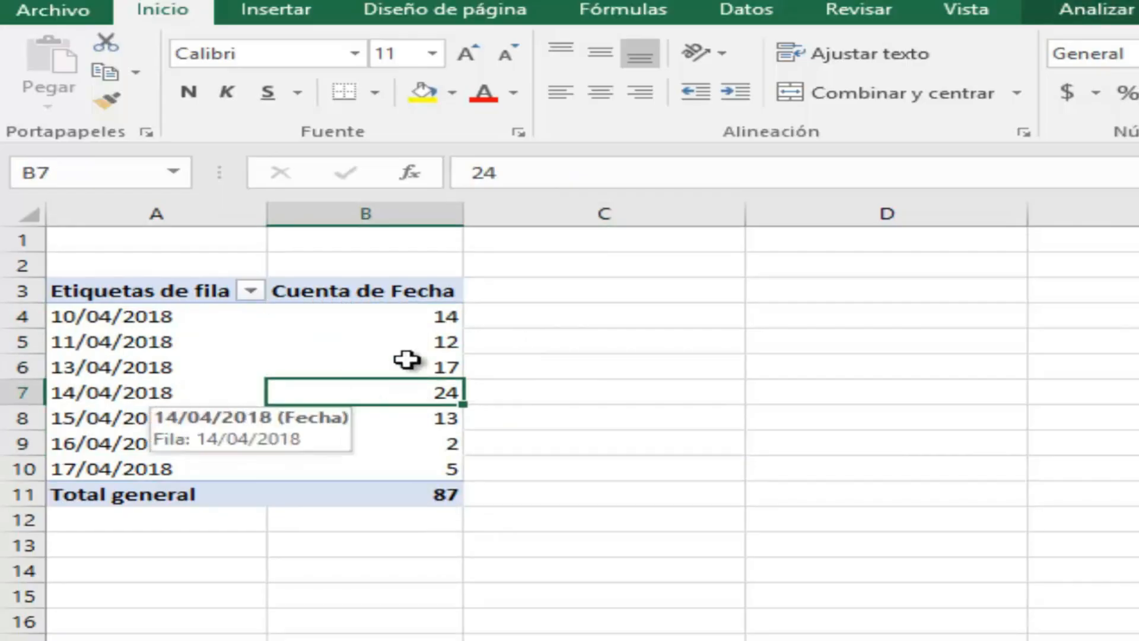
pyautogui.click(397, 442)
pyautogui.moveTo(439, 317); pyautogui.dragTo(445, 468)
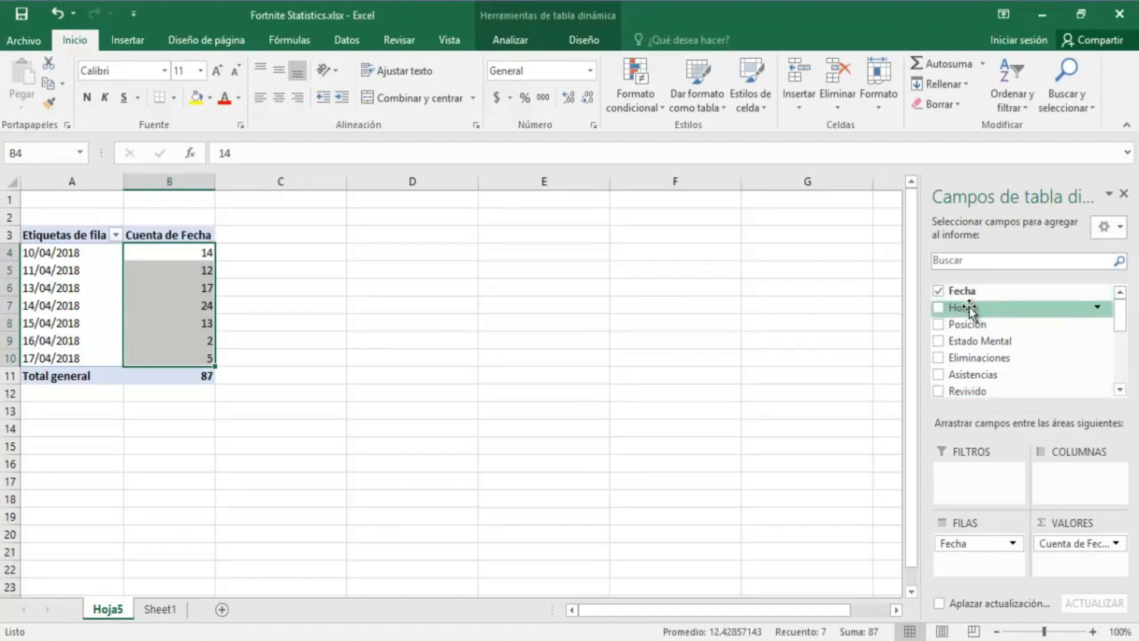
# Step: Add Hora to the pivot columns, splitting each date's count into hours from 12 a.m. to 11 p.m
pyautogui.moveTo(973, 493); pyautogui.dragTo(1050, 481)
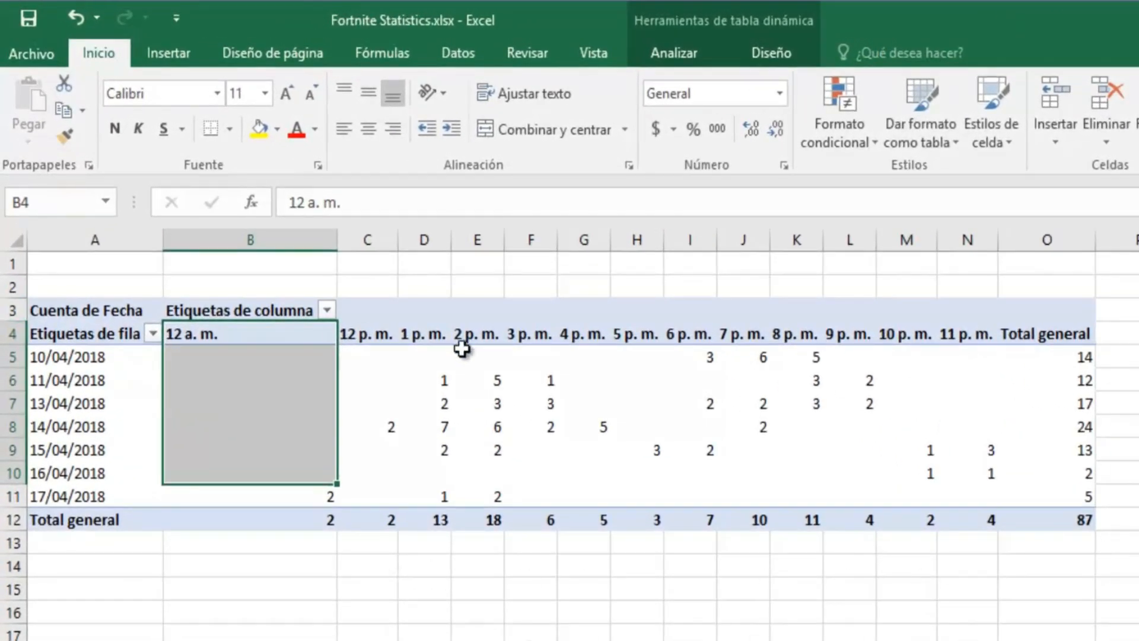
pyautogui.click(385, 335)
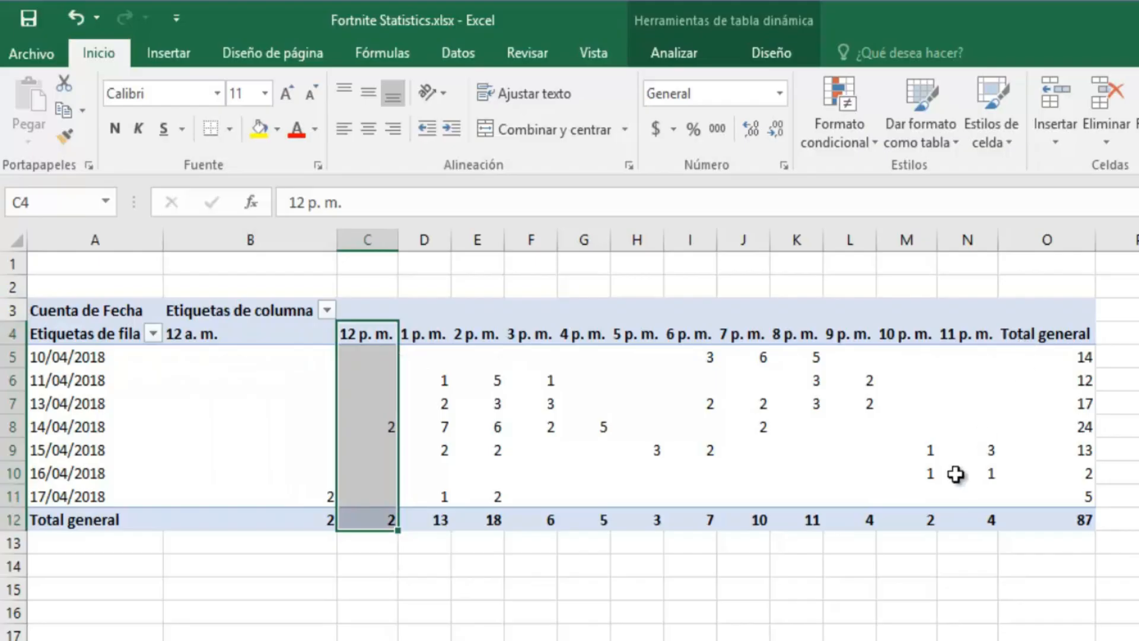
pyautogui.moveTo(955, 474)
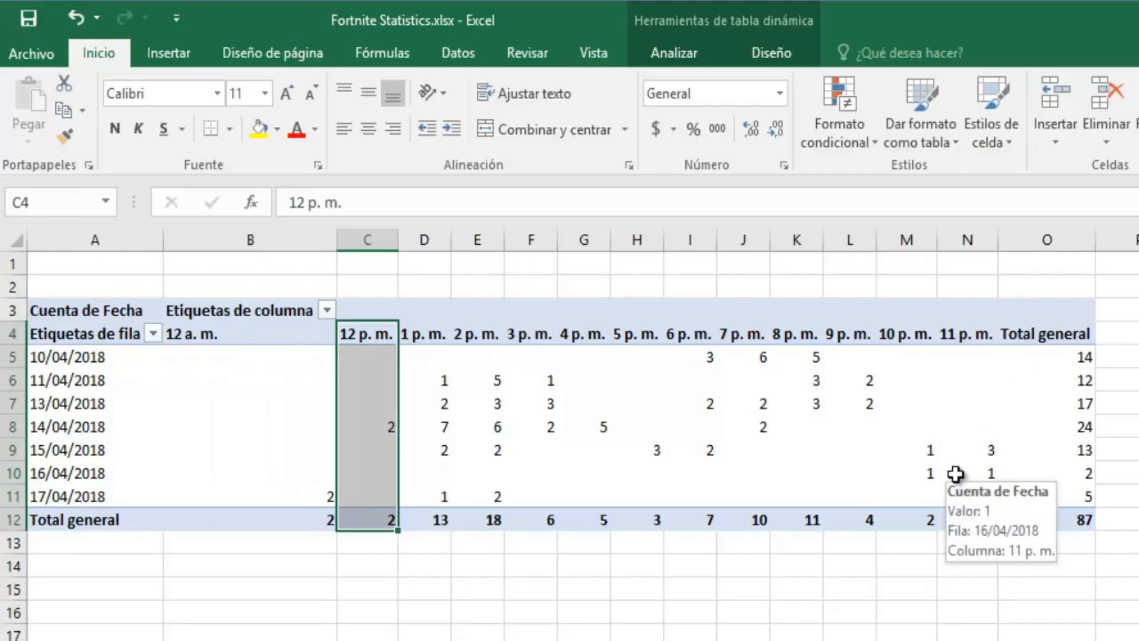
pyautogui.click(690, 472)
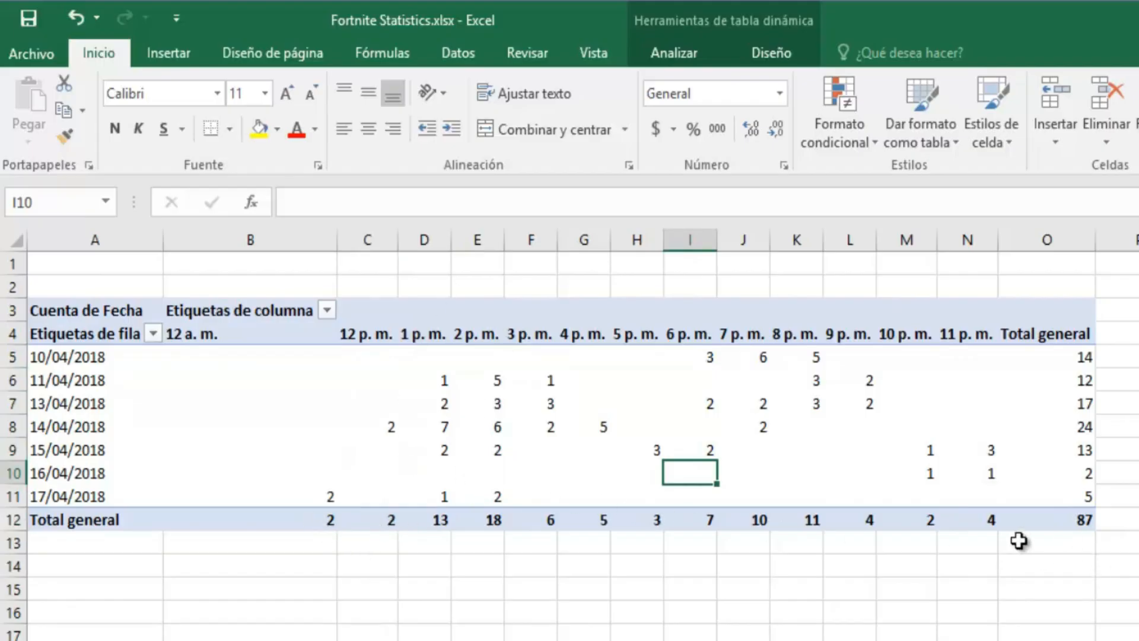
# Step: Inspect the 2 p.m. column's per-date counts and its total of 18
pyautogui.click(501, 519)
pyautogui.click(487, 334)
pyautogui.click(487, 520)
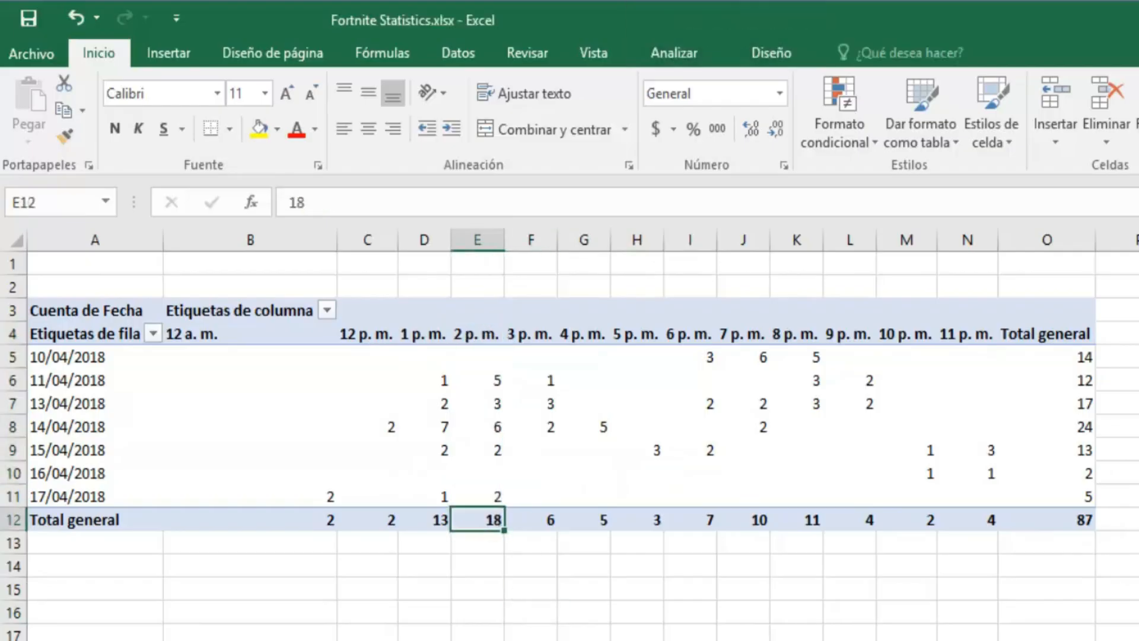
pyautogui.click(483, 380)
pyautogui.click(491, 424)
pyautogui.click(494, 457)
pyautogui.click(496, 470)
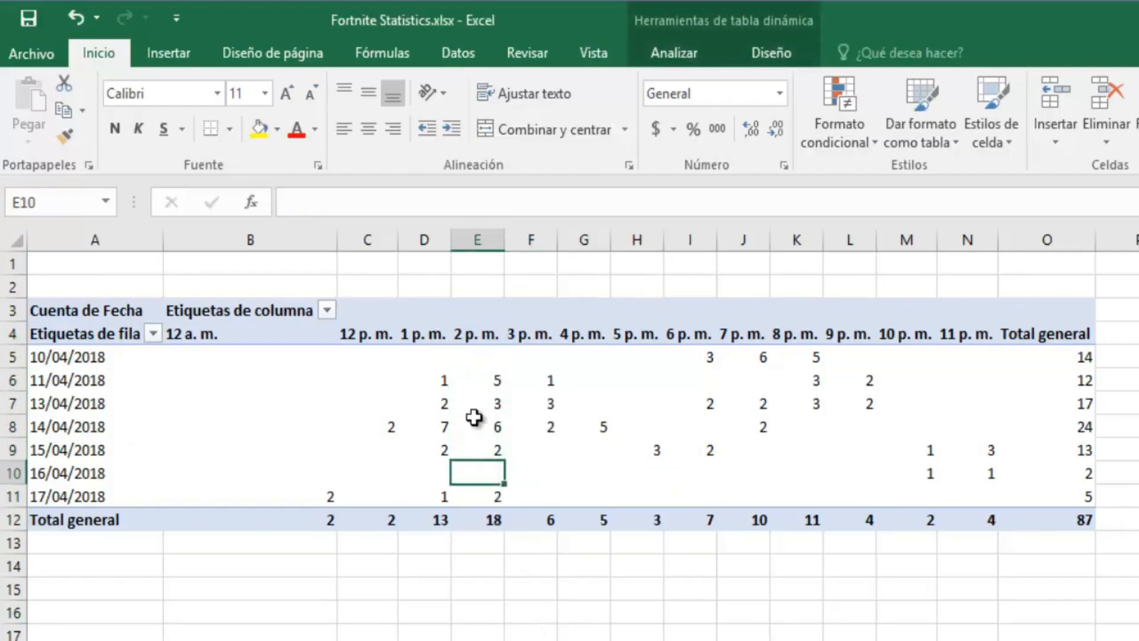
pyautogui.click(467, 361)
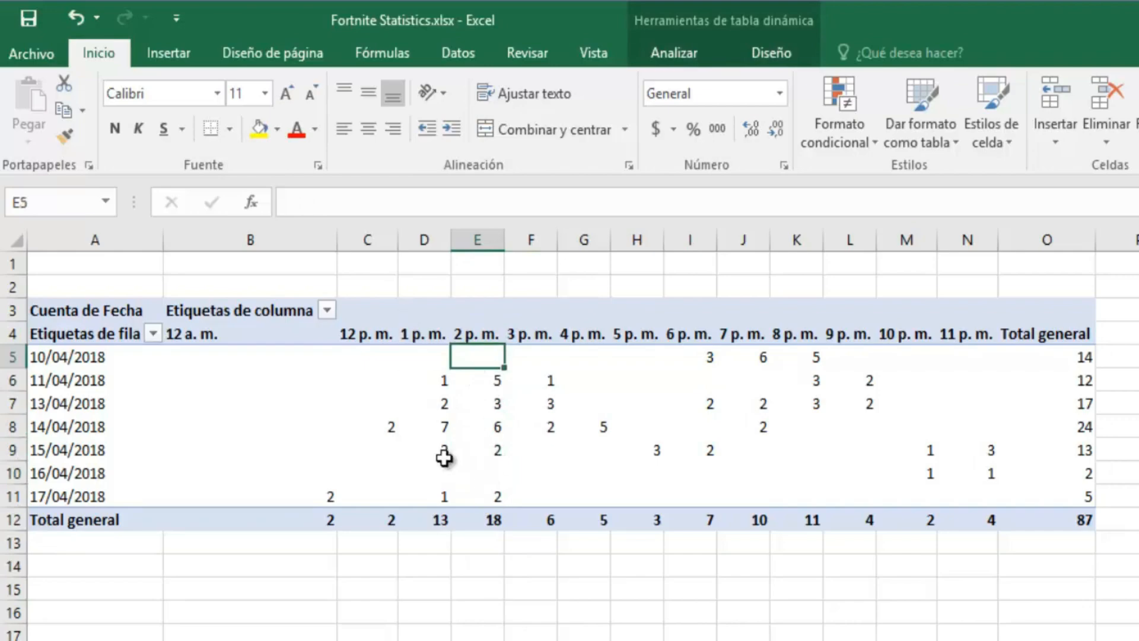
pyautogui.click(493, 520)
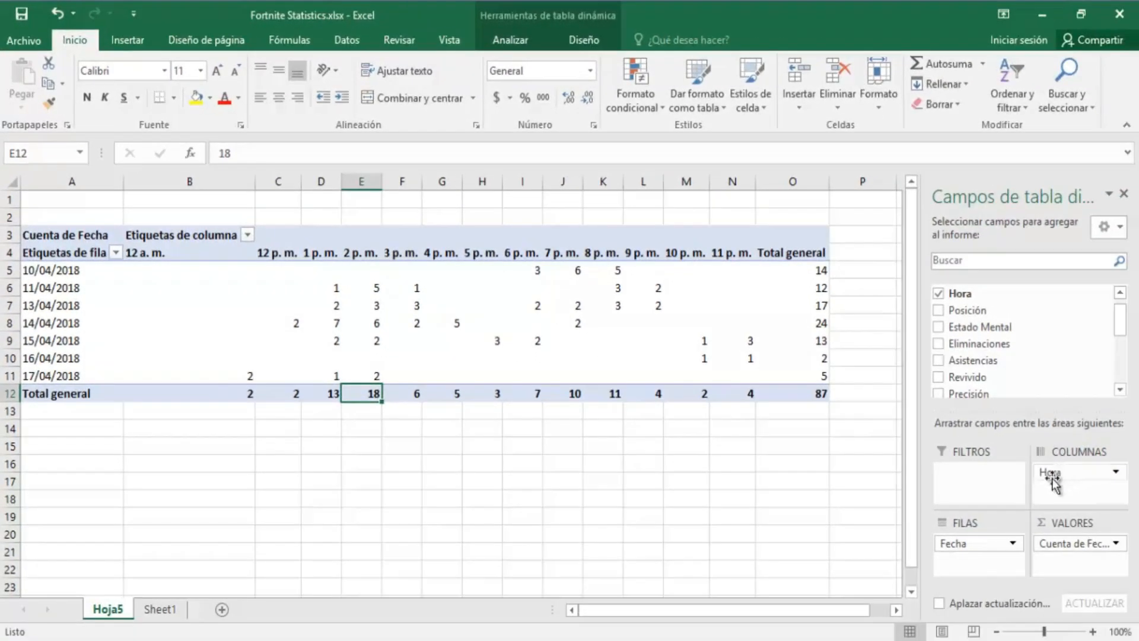
# Step: Move Hora into rows under Fecha so 10/04/2018 lists 6, 7 and 8 p.m. counts totalling 14
pyautogui.moveTo(1061, 474); pyautogui.dragTo(979, 564)
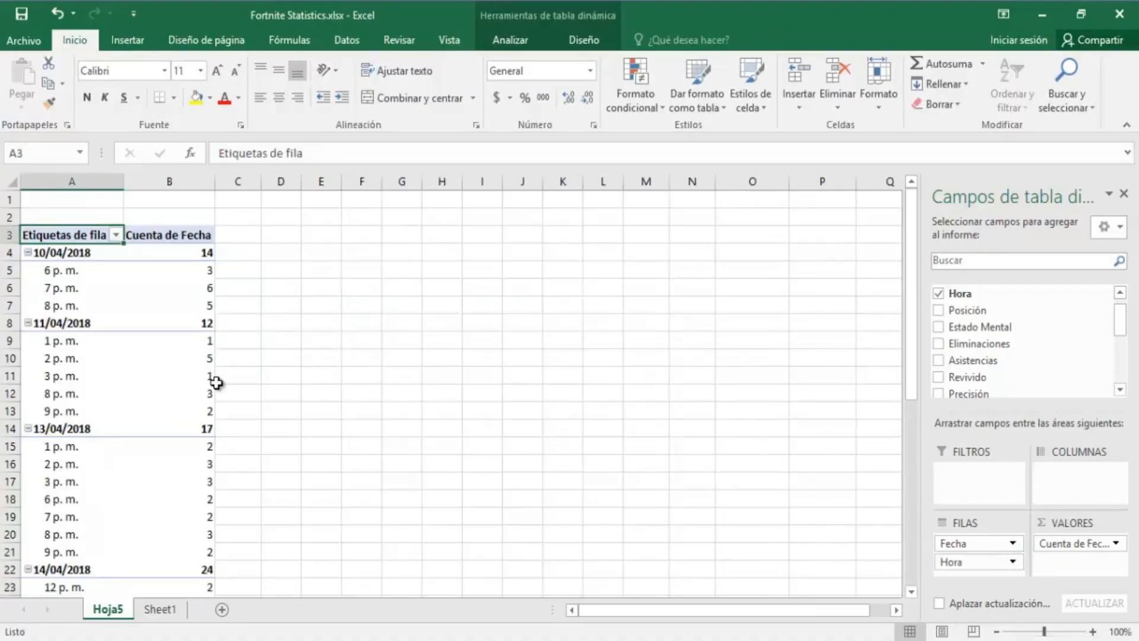
pyautogui.moveTo(70, 275); pyautogui.dragTo(74, 313)
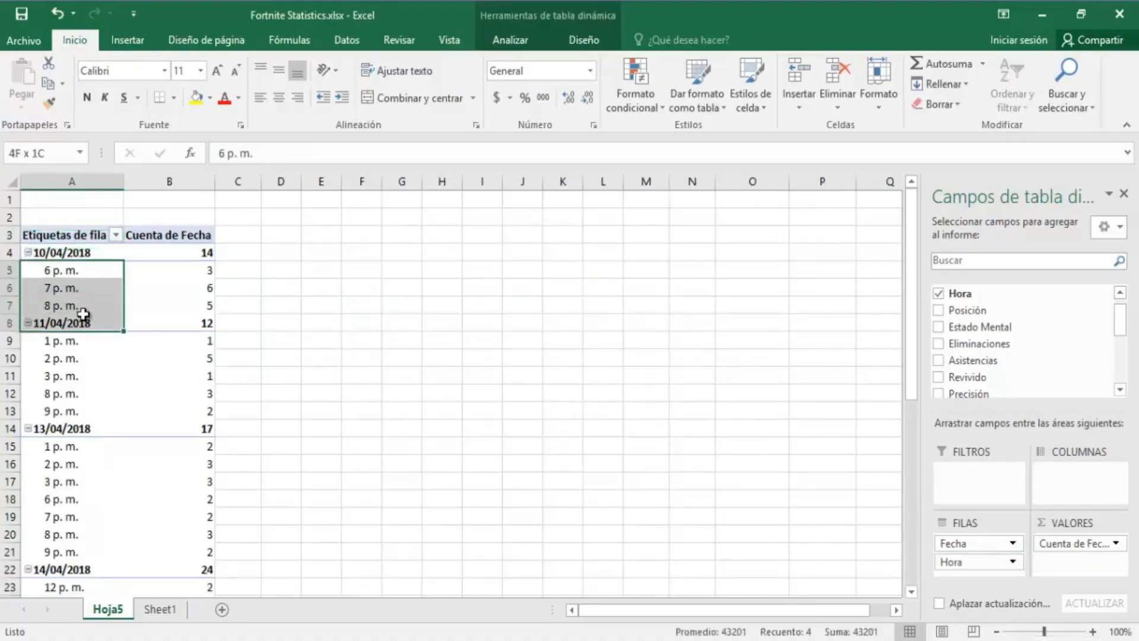
pyautogui.moveTo(181, 272); pyautogui.dragTo(194, 310)
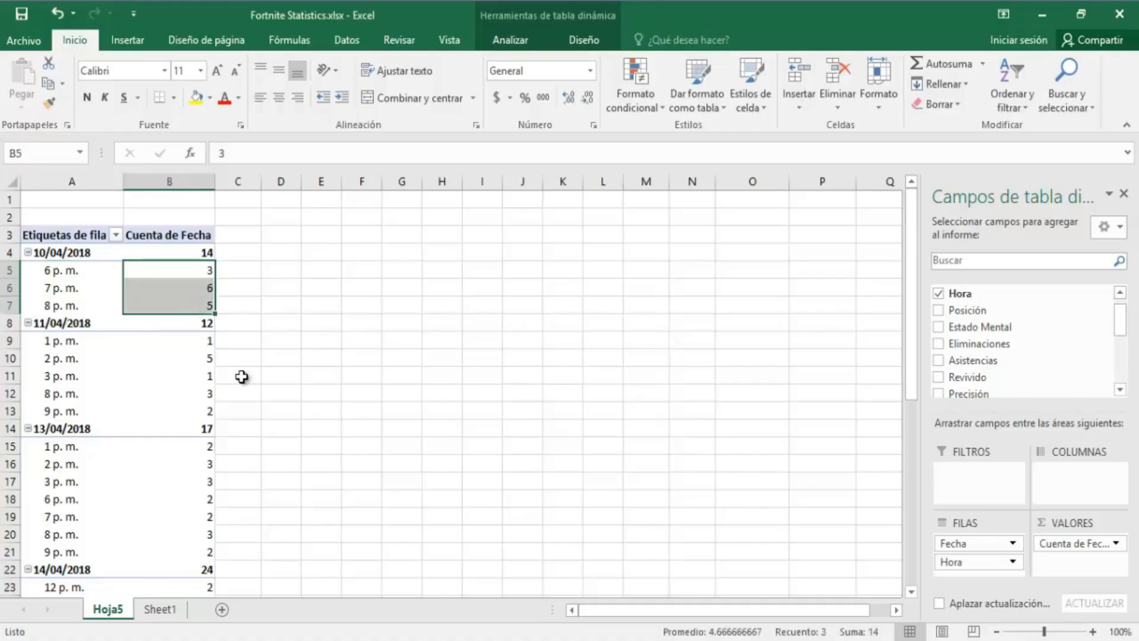
pyautogui.click(193, 249)
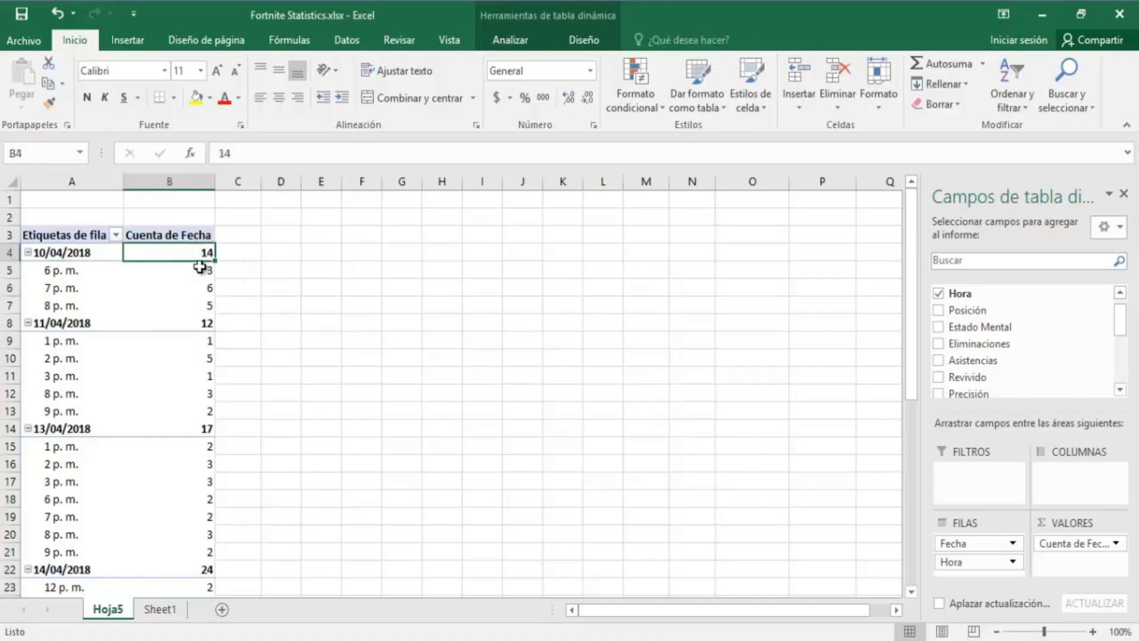
pyautogui.moveTo(199, 268); pyautogui.dragTo(208, 295)
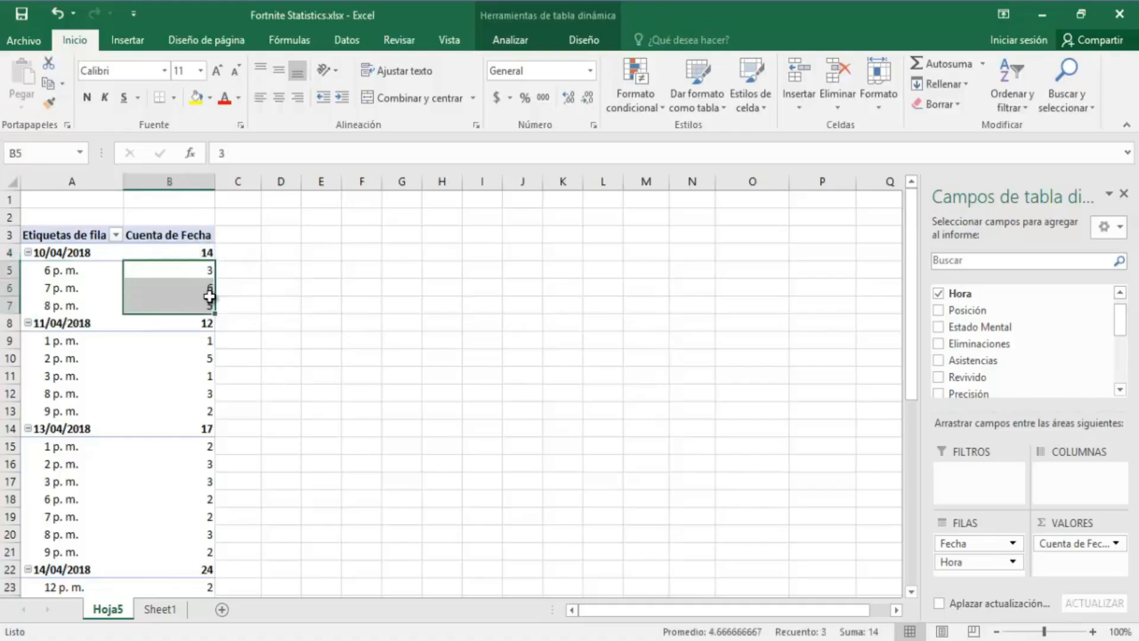
pyautogui.scroll(-10, 210, 295)
pyautogui.scroll(10, 212, 295)
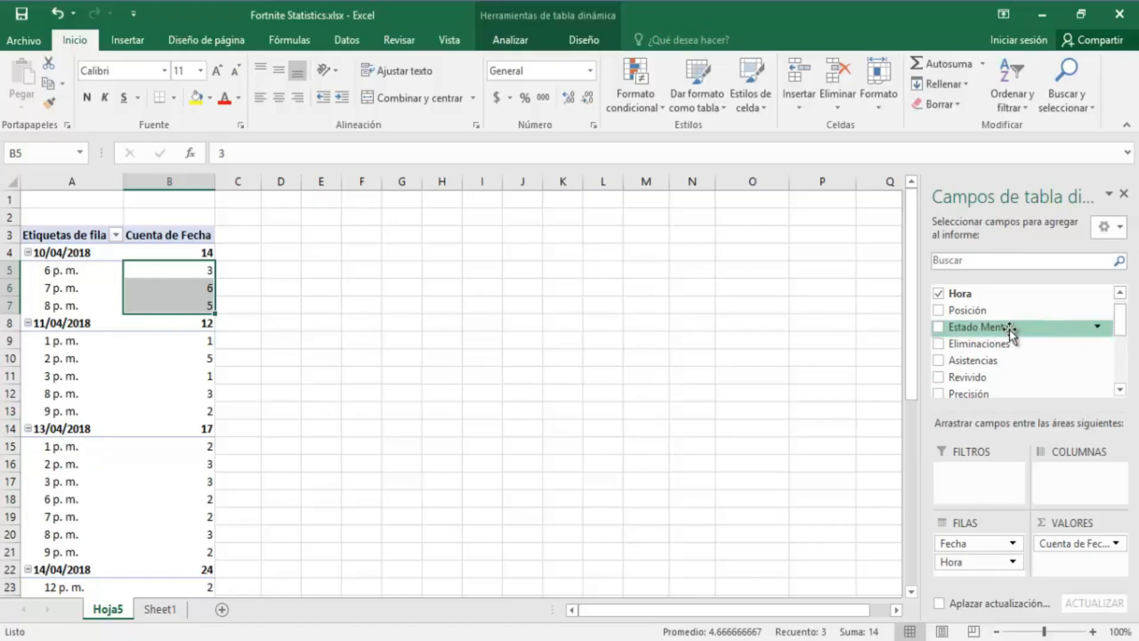
pyautogui.moveTo(1009, 329); pyautogui.dragTo(1092, 483)
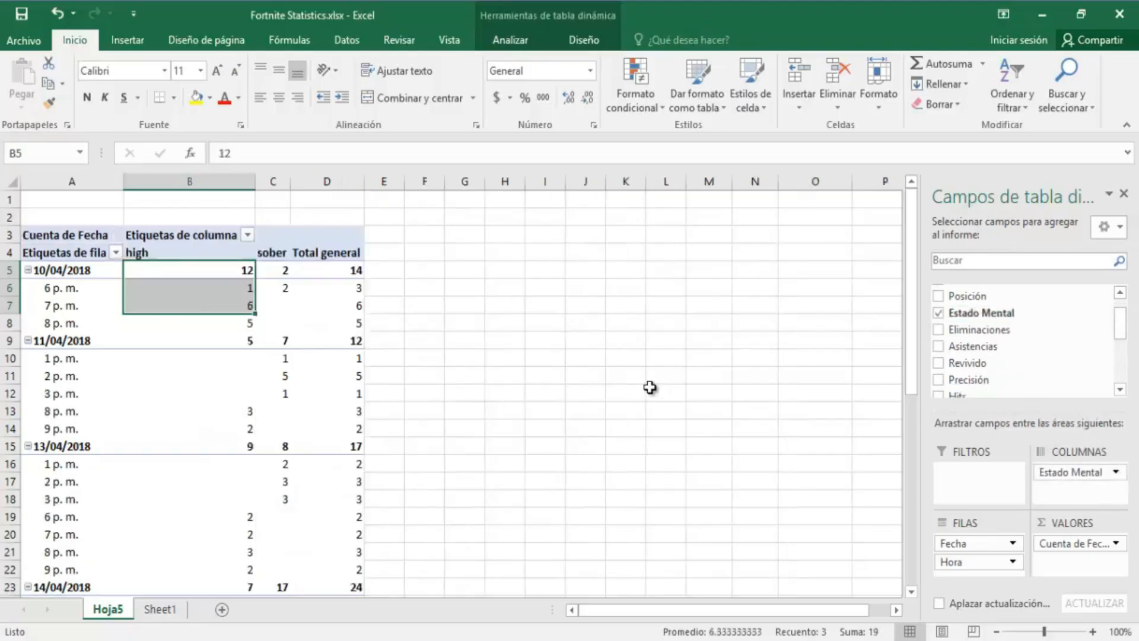
pyautogui.scroll(-1, 498, 328)
pyautogui.scroll(-1, 498, 328)
pyautogui.scroll(2, 431, 333)
pyautogui.moveTo(958, 563); pyautogui.dragTo(801, 447)
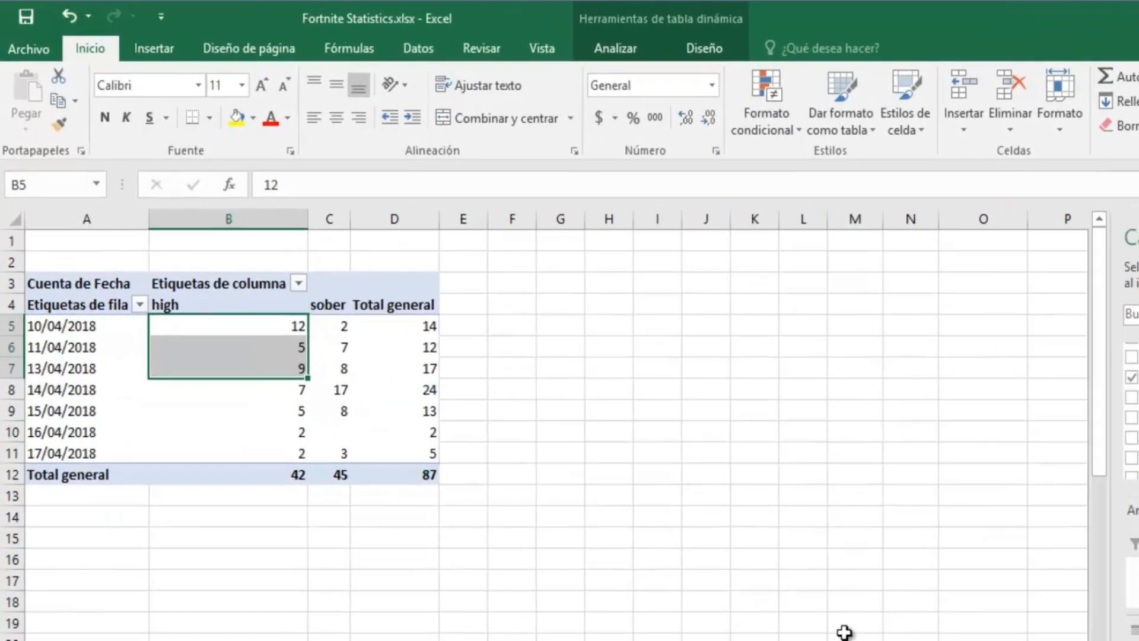
pyautogui.click(291, 475)
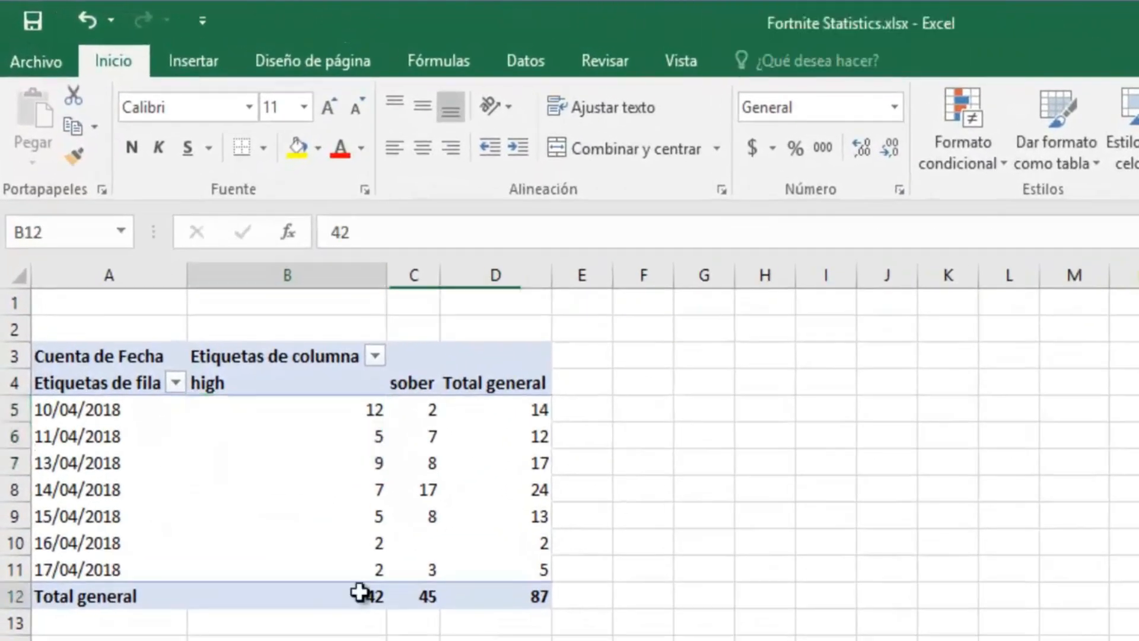
pyautogui.click(437, 595)
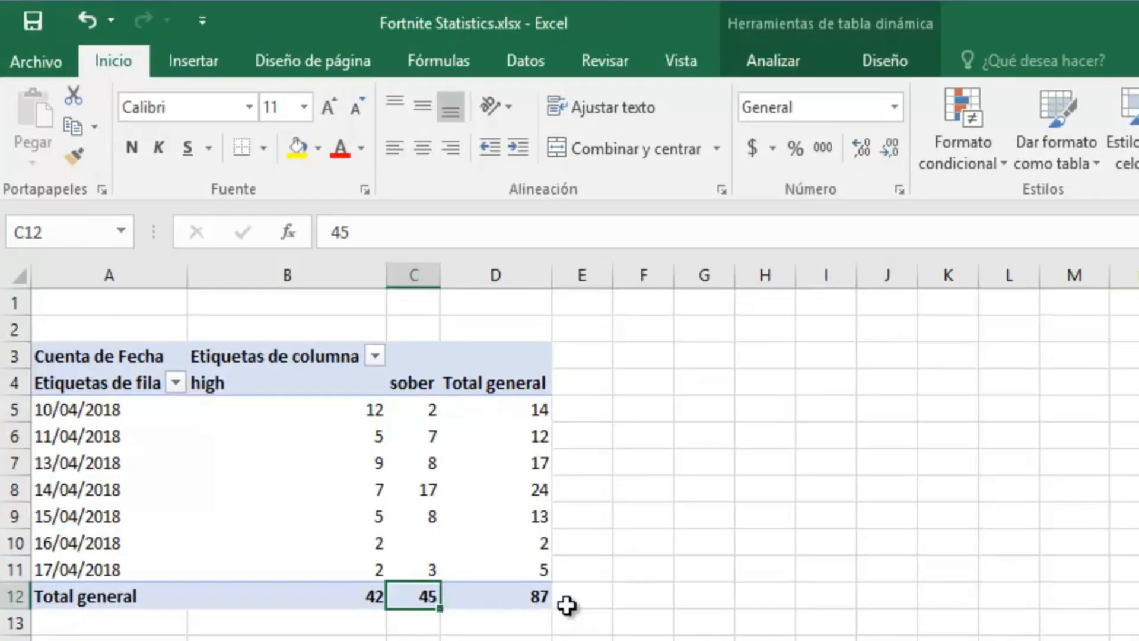
pyautogui.click(534, 590)
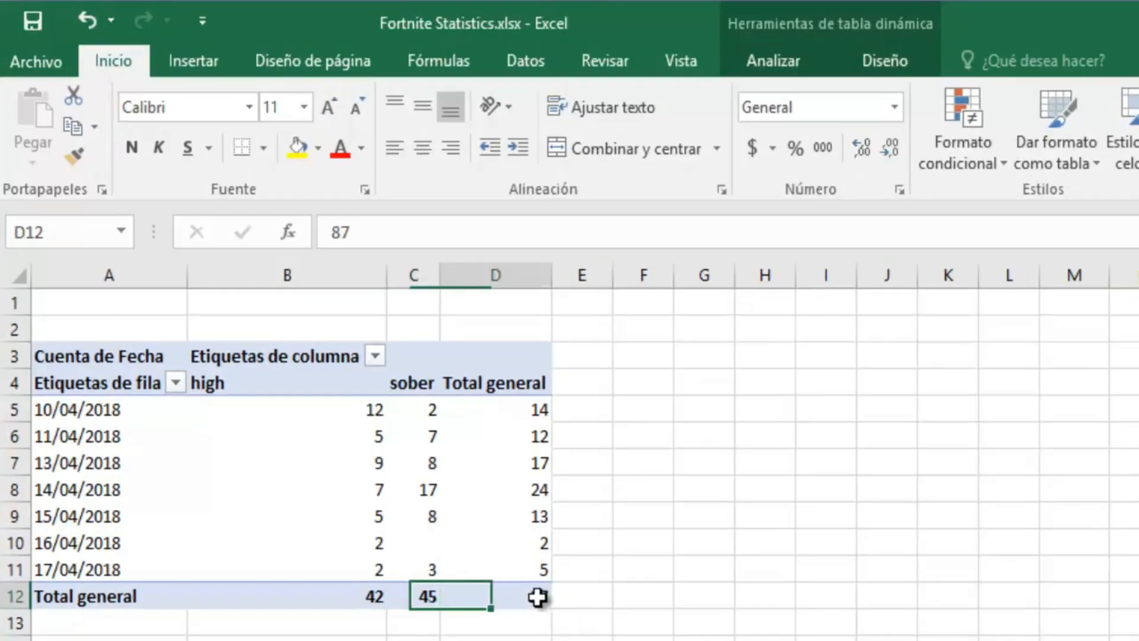
pyautogui.click(365, 596)
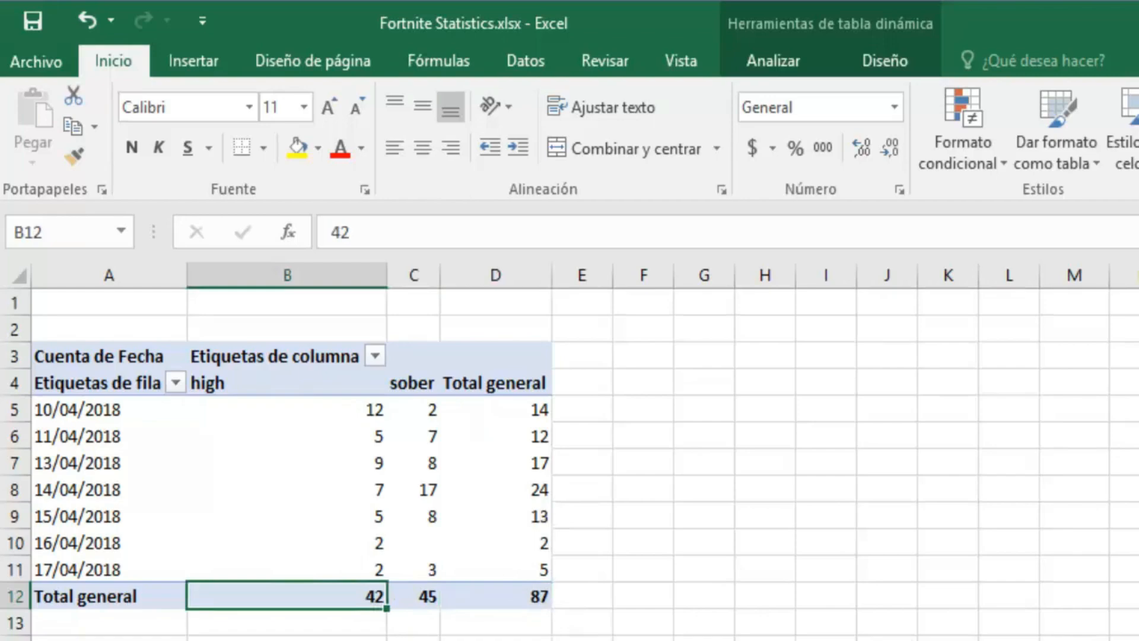
pyautogui.click(343, 406)
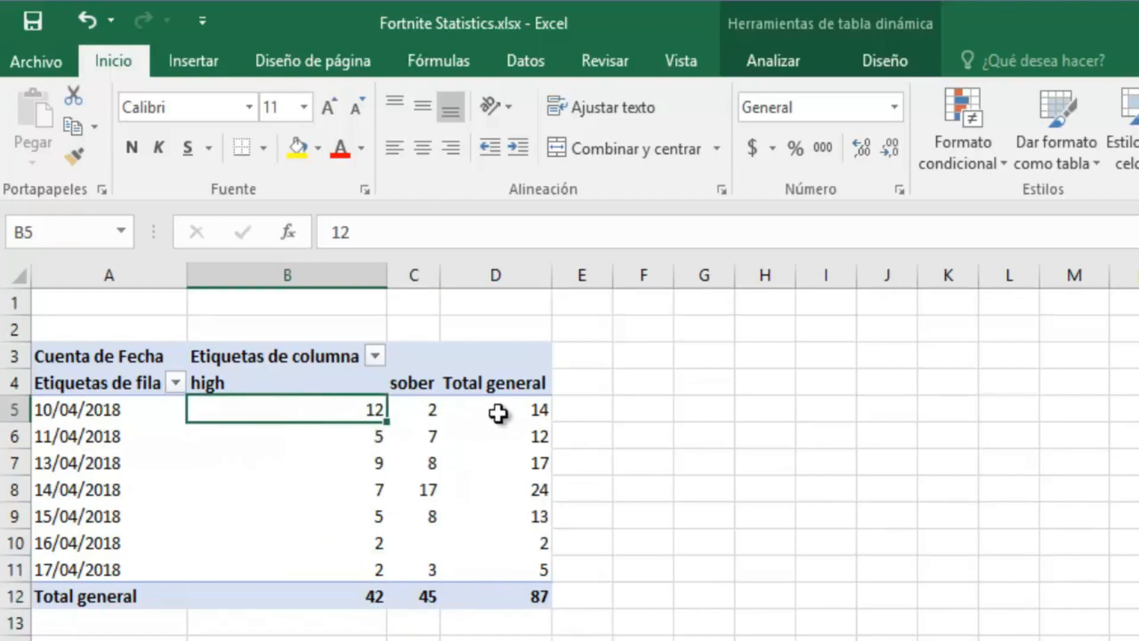
pyautogui.click(412, 414)
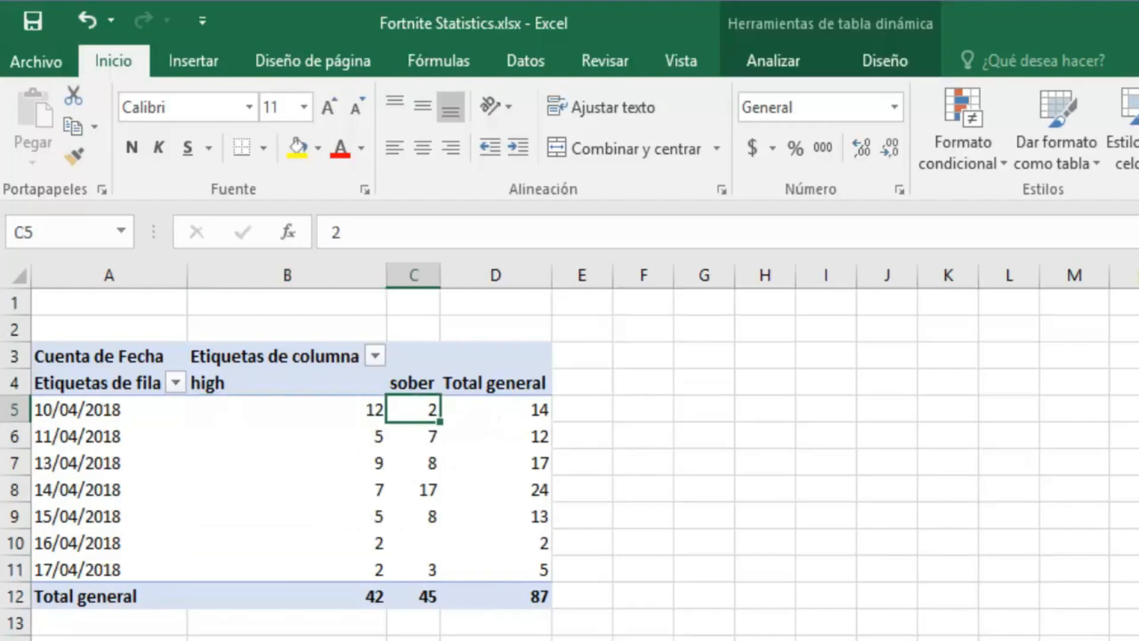
pyautogui.click(426, 492)
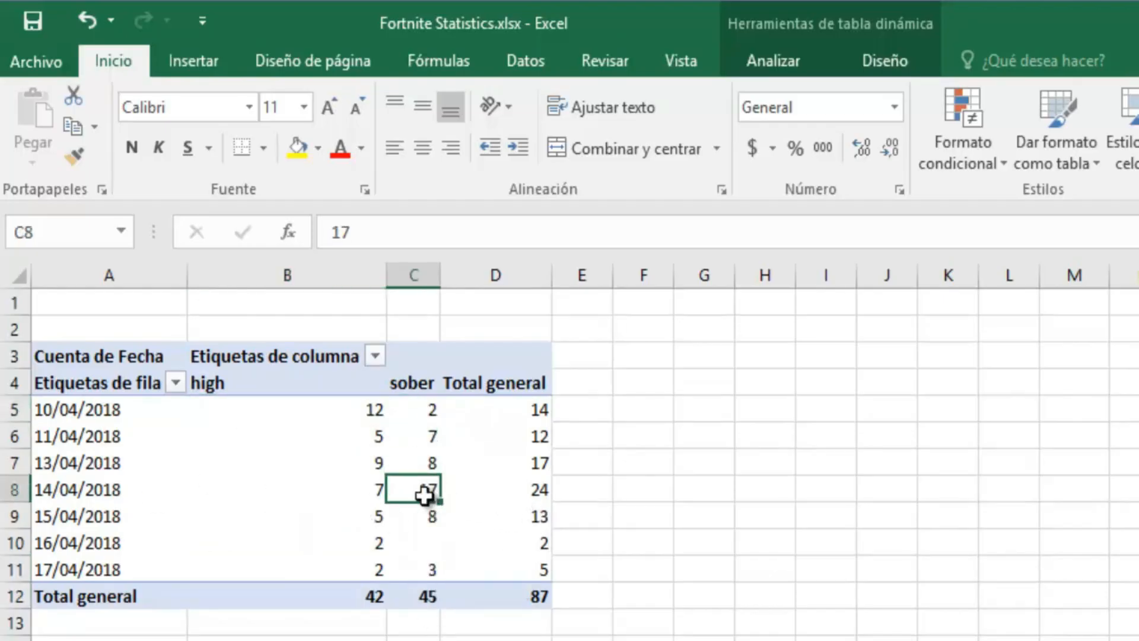
pyautogui.click(367, 493)
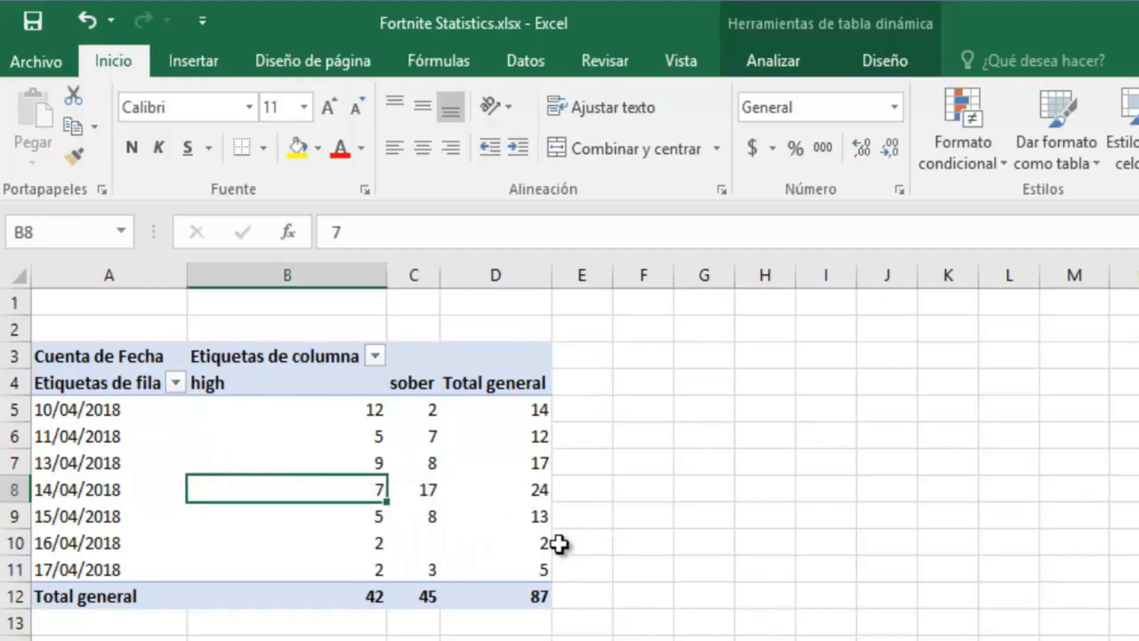
pyautogui.click(374, 539)
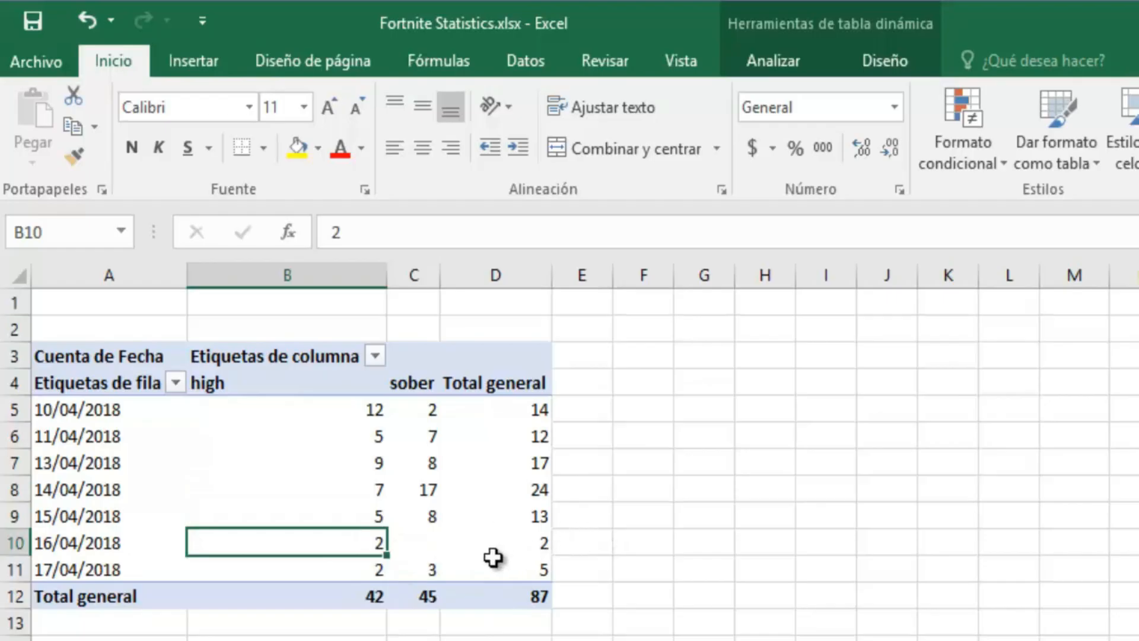
pyautogui.moveTo(439, 540); pyautogui.dragTo(493, 541)
pyautogui.click(404, 541)
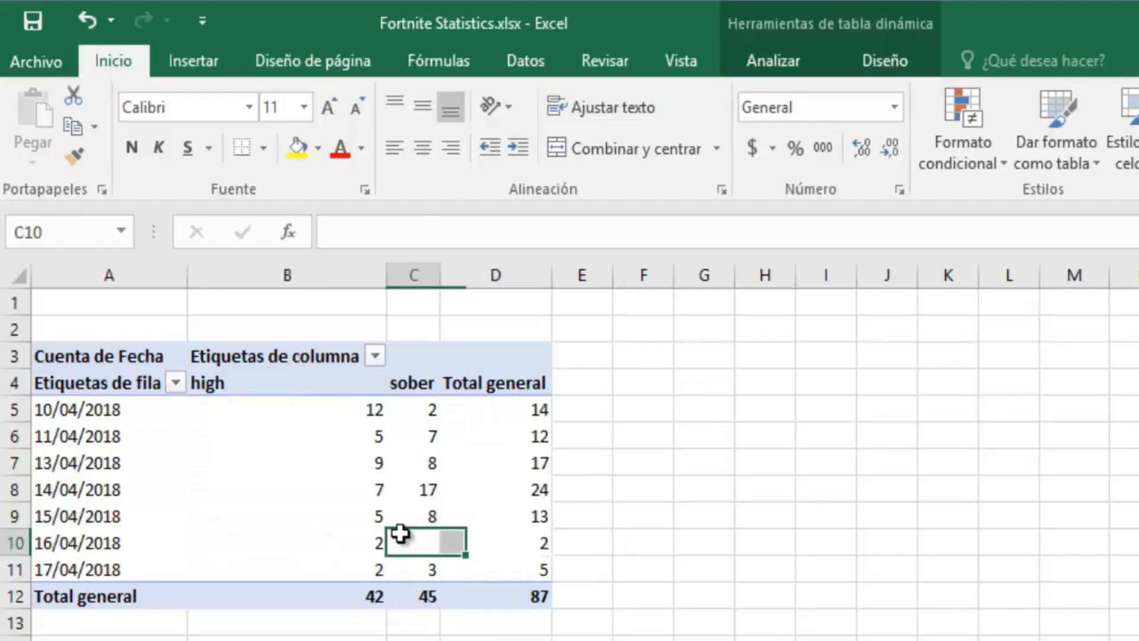
pyautogui.moveTo(237, 330)
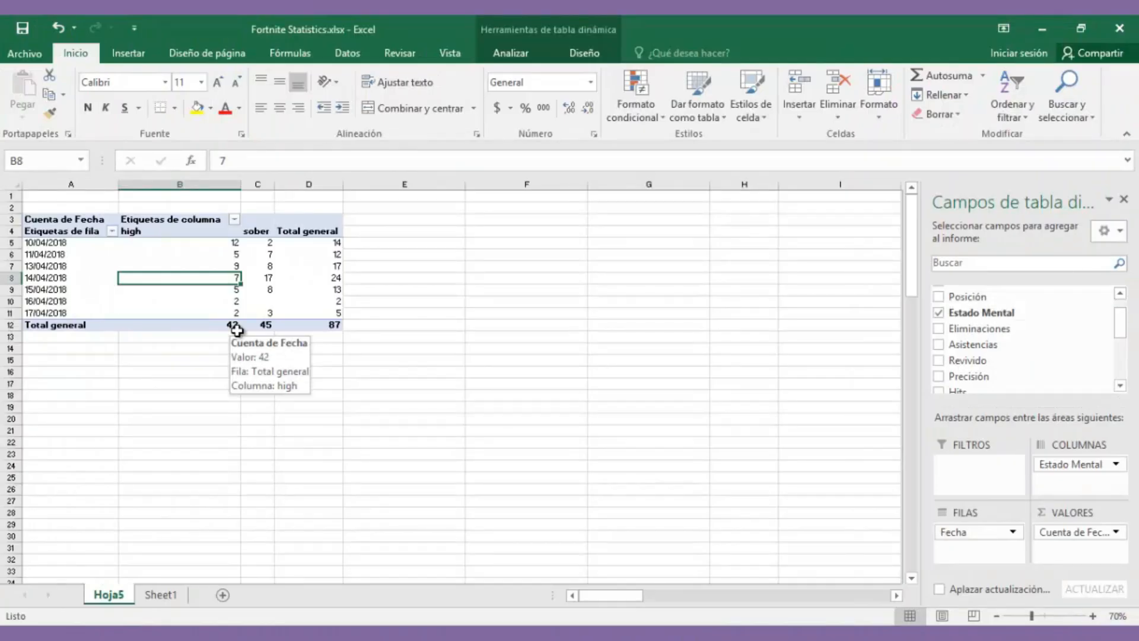
pyautogui.moveTo(1054, 464); pyautogui.dragTo(745, 473)
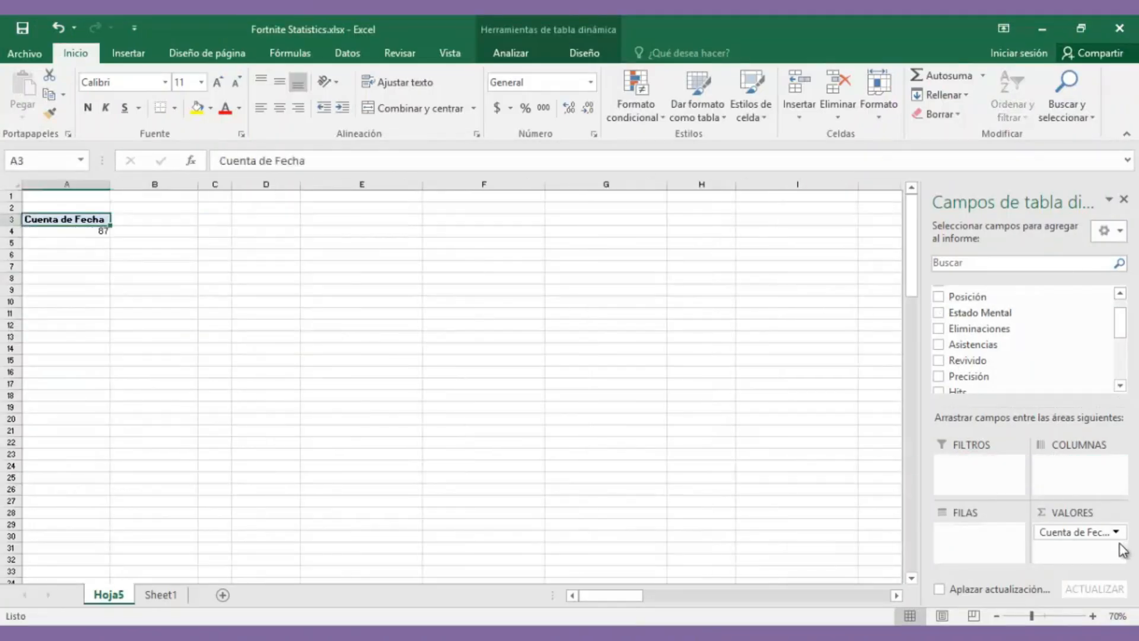
# Step: Remove Cuenta de Fecha and put Posición in the rows, listing positions 1 through 66
pyautogui.moveTo(1120, 543); pyautogui.dragTo(723, 433)
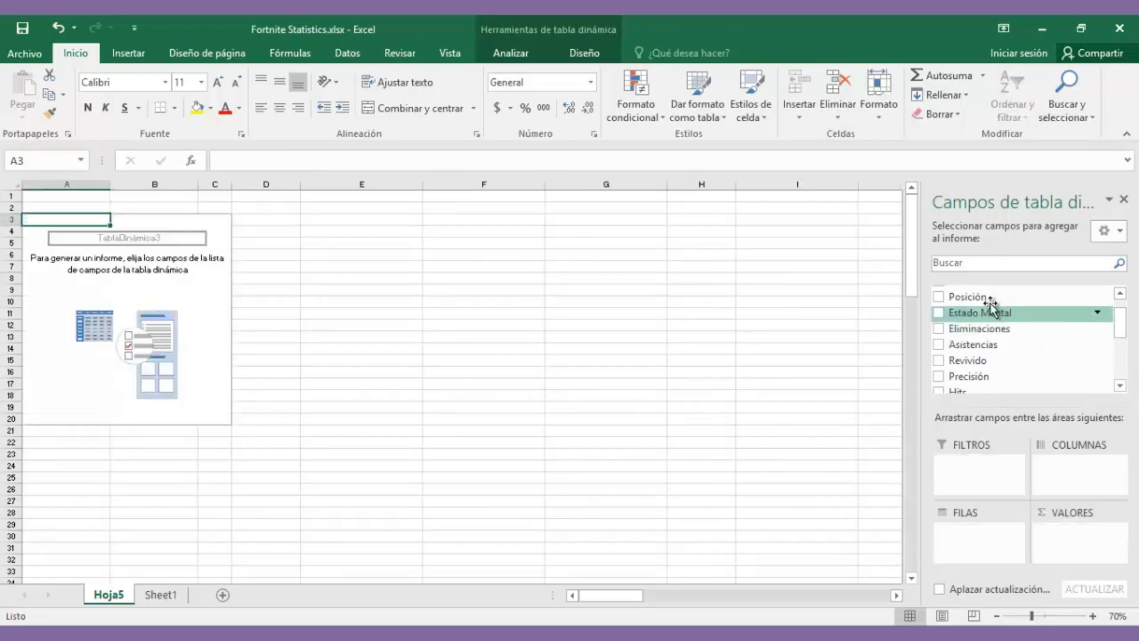
pyautogui.moveTo(1003, 305); pyautogui.dragTo(991, 545)
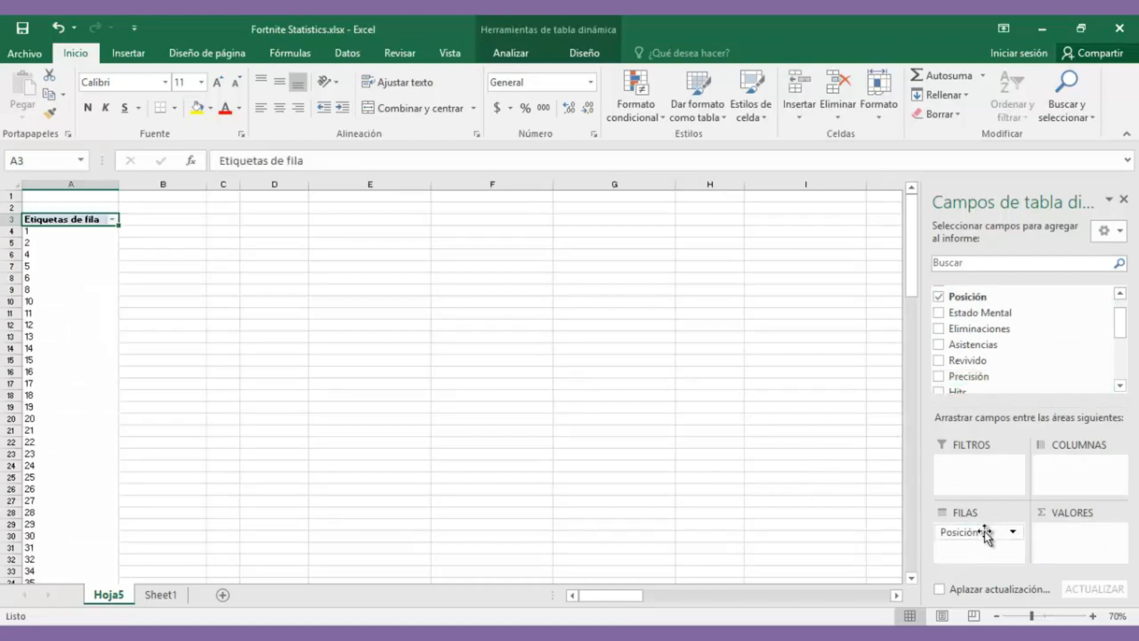
pyautogui.click(90, 233)
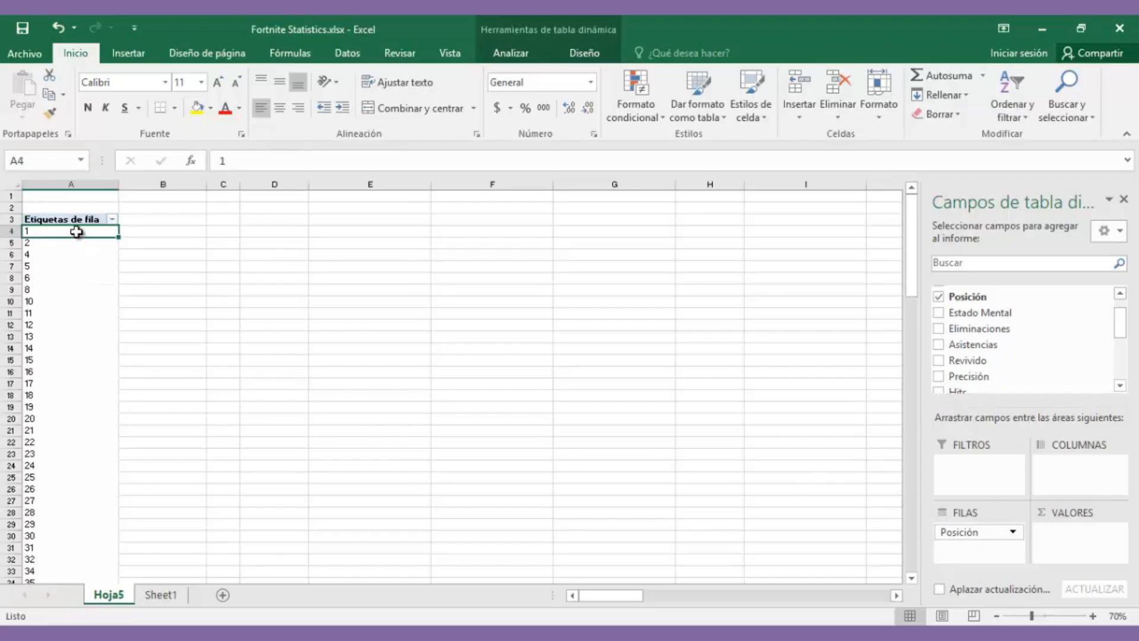
pyautogui.scroll(-6, 102, 235)
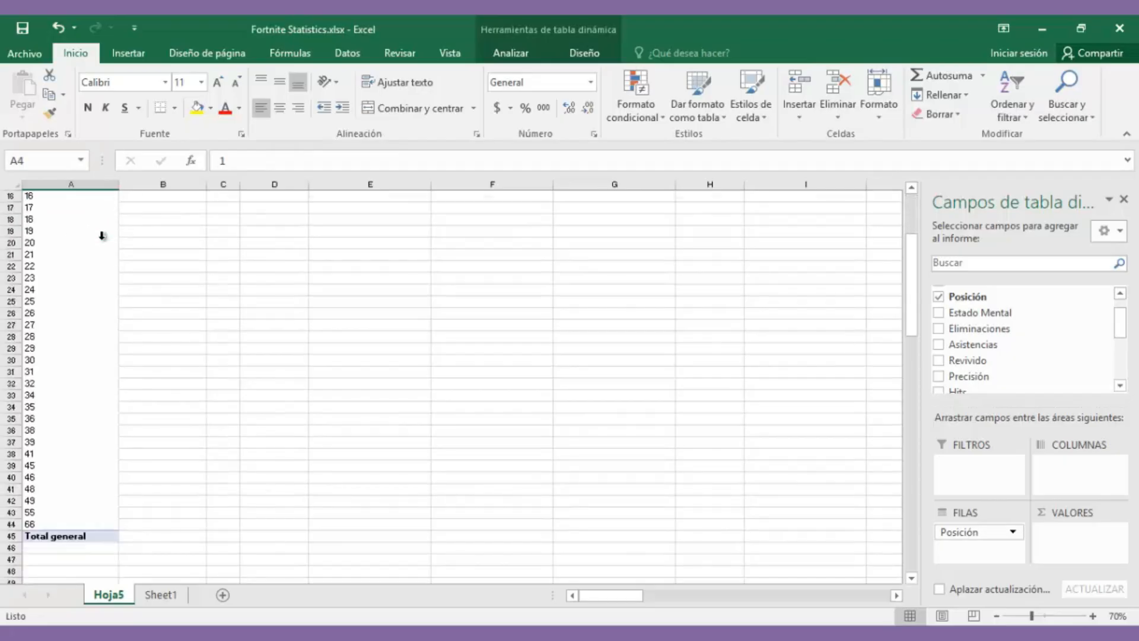
pyautogui.click(93, 491)
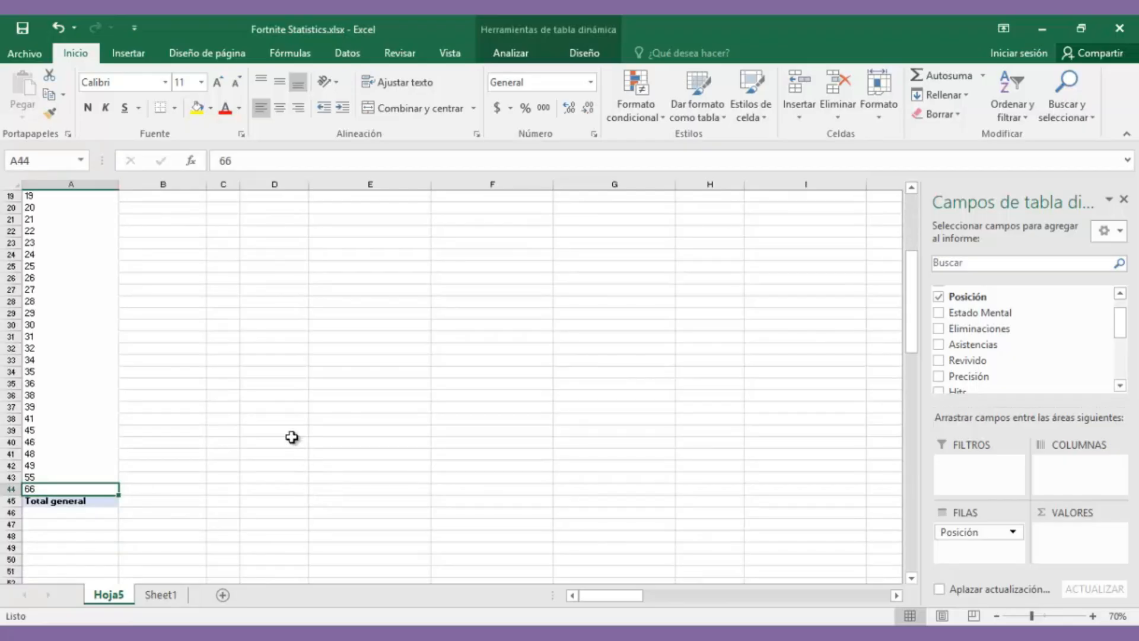
pyautogui.scroll(6, 251, 444)
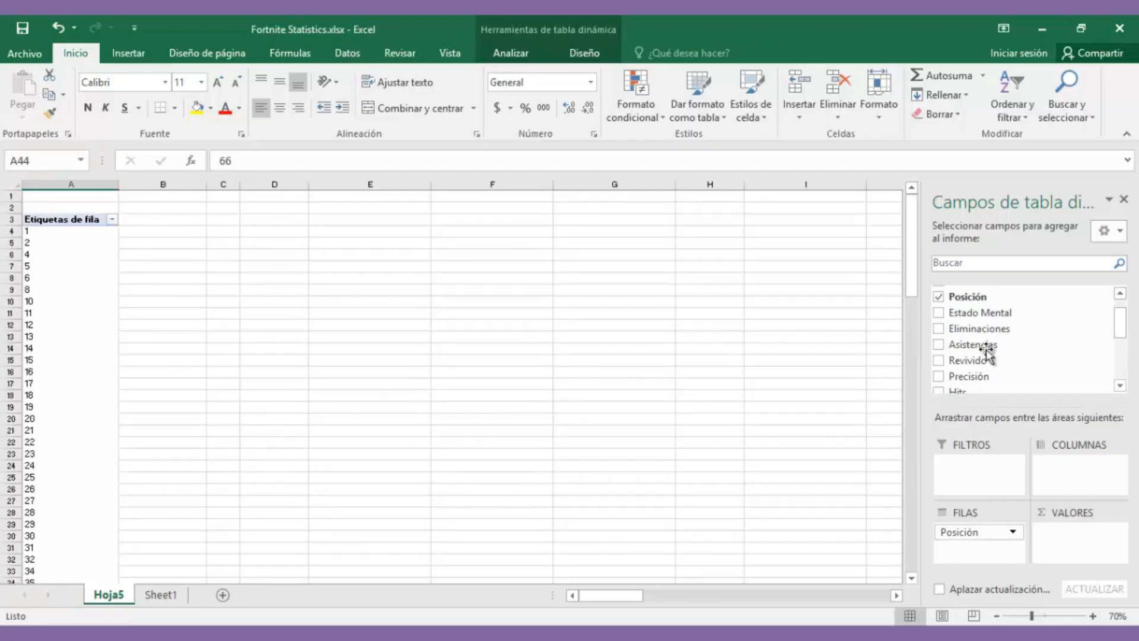
# Step: Add Posición as a Suma de Posición value and review the sums, e.g. 3 for position 1
pyautogui.moveTo(976, 303); pyautogui.dragTo(1080, 535)
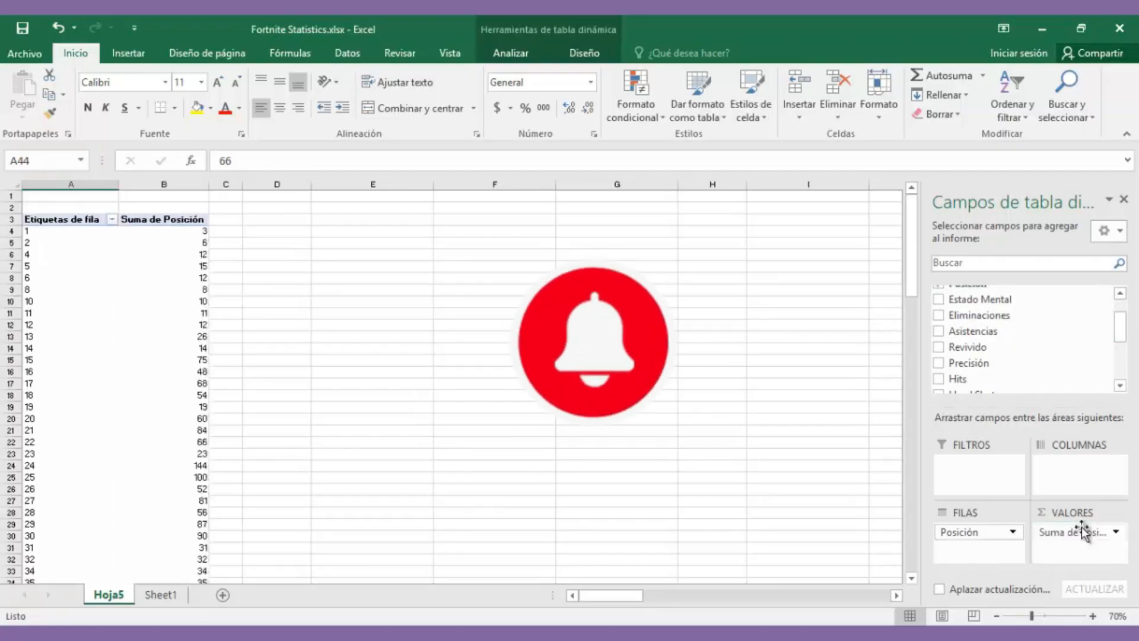
pyautogui.click(190, 254)
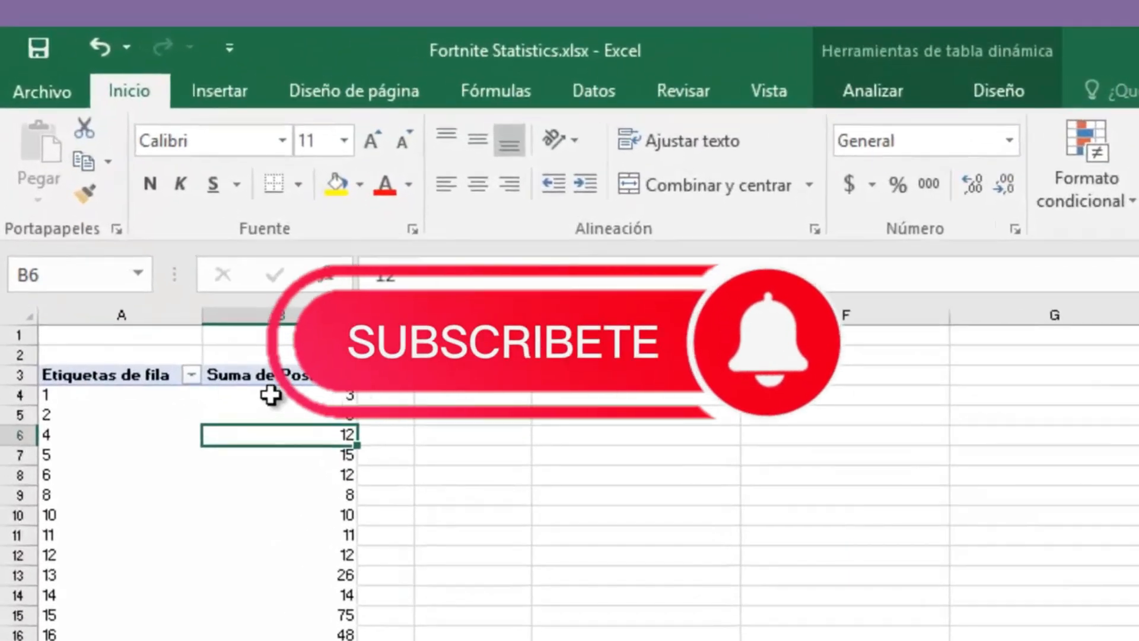
pyautogui.click(270, 389)
pyautogui.click(305, 408)
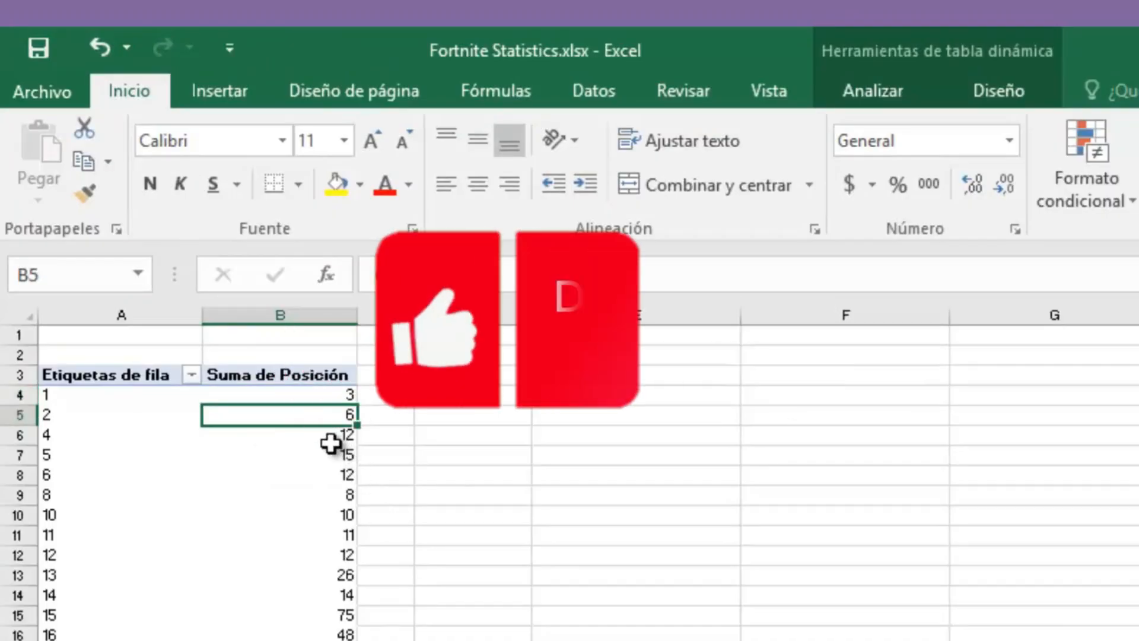
pyautogui.click(323, 438)
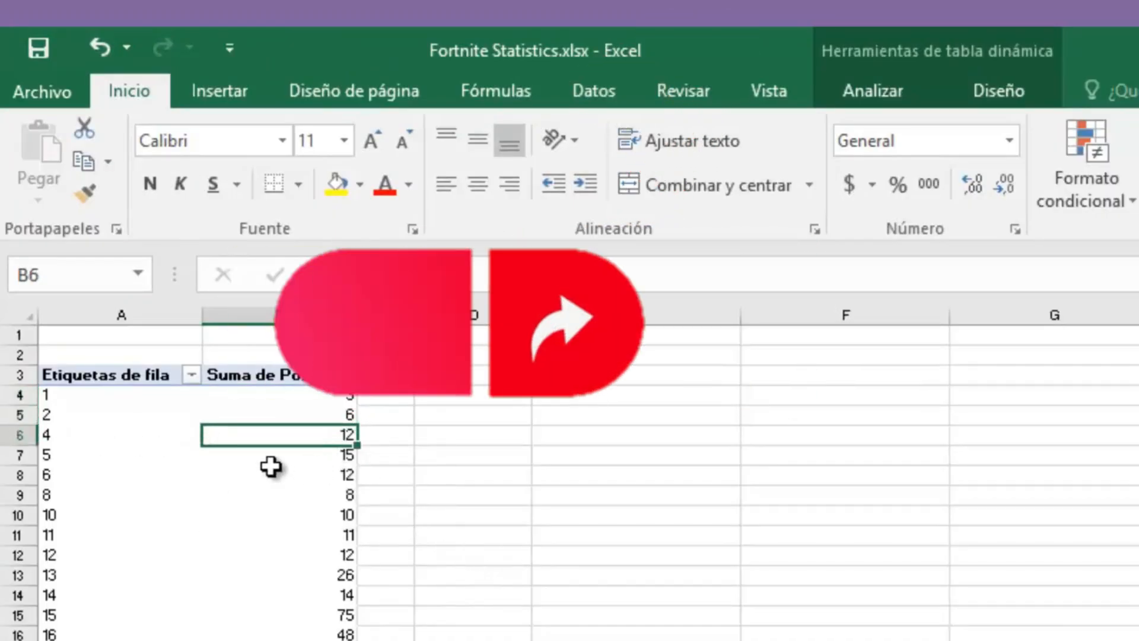
pyautogui.click(320, 457)
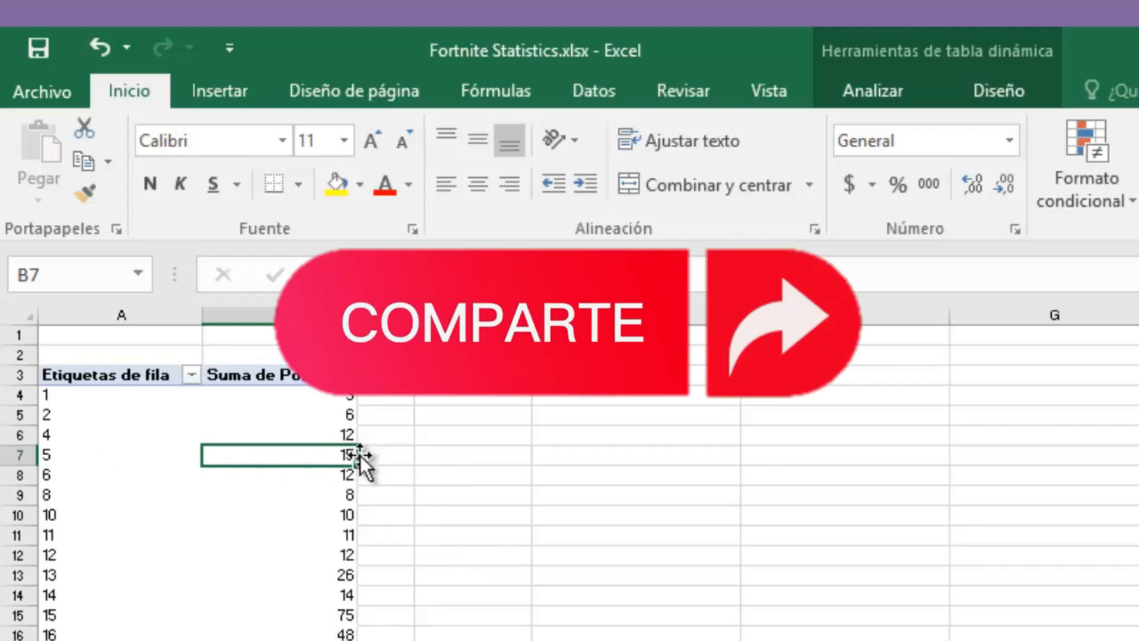
pyautogui.scroll(-5, 379, 458)
pyautogui.scroll(-2, 377, 455)
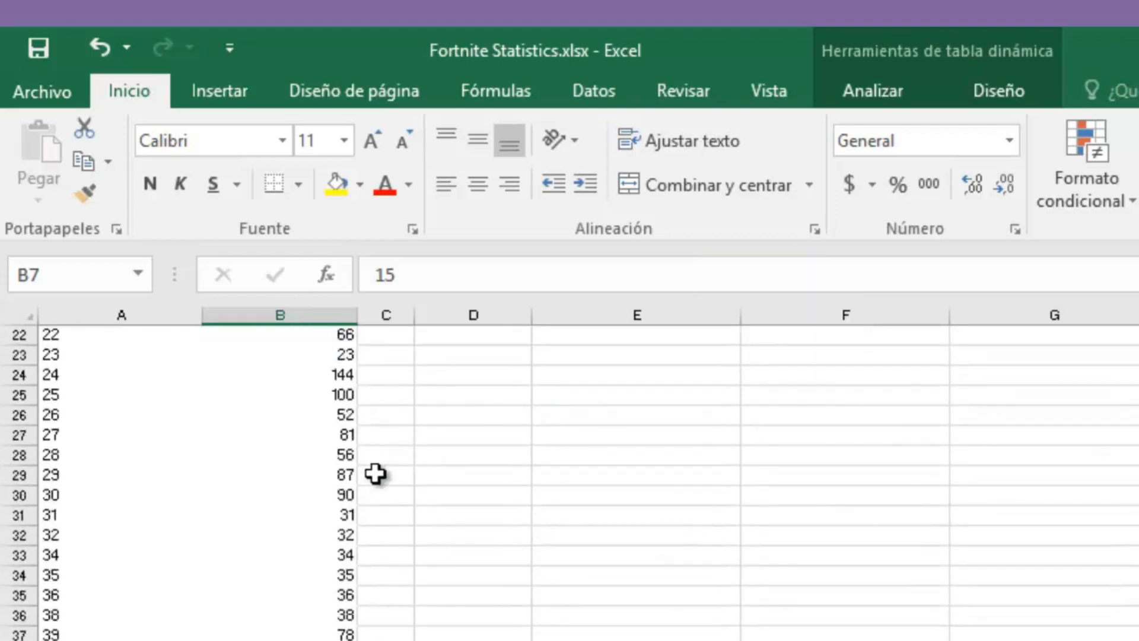
pyautogui.scroll(7, 376, 473)
pyautogui.click(112, 416)
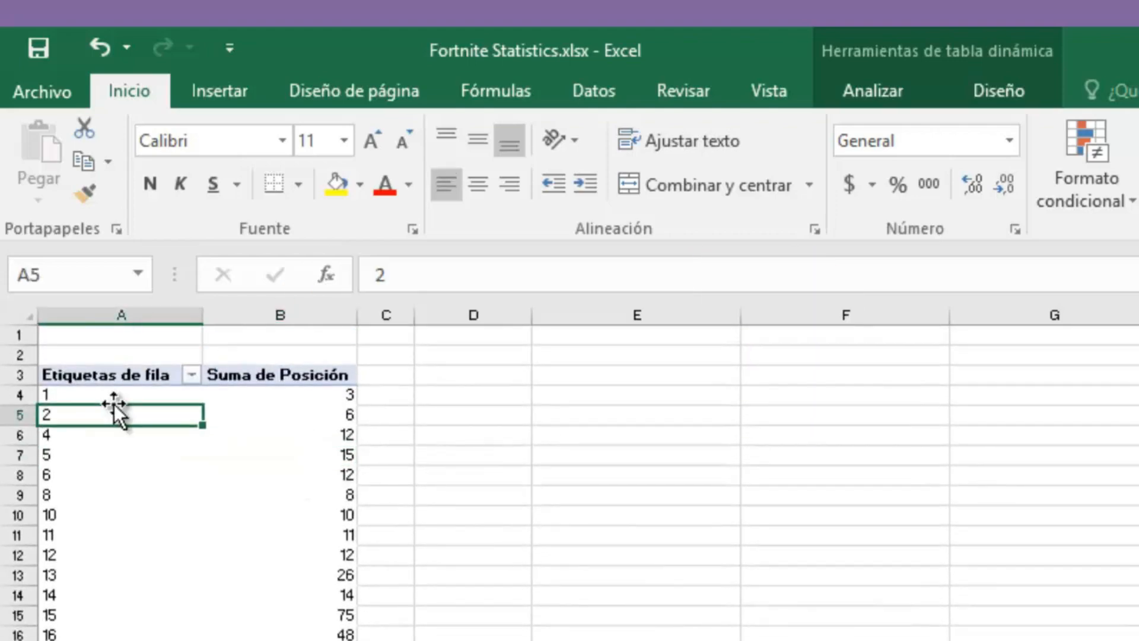
pyautogui.moveTo(104, 397); pyautogui.dragTo(279, 638)
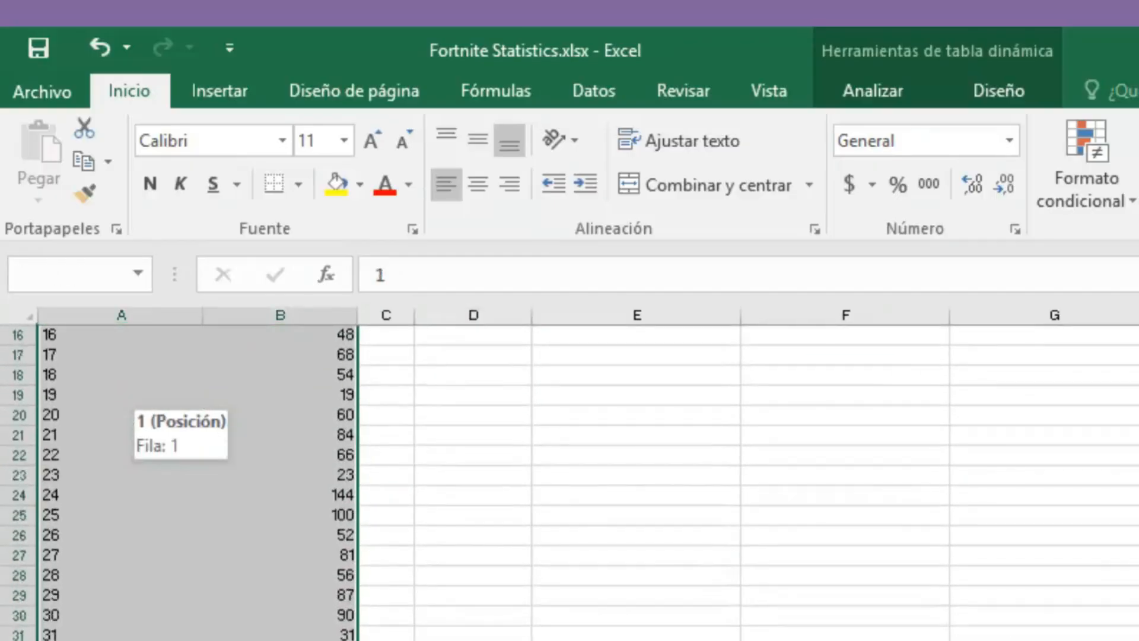
pyautogui.scroll(5, 652, 415)
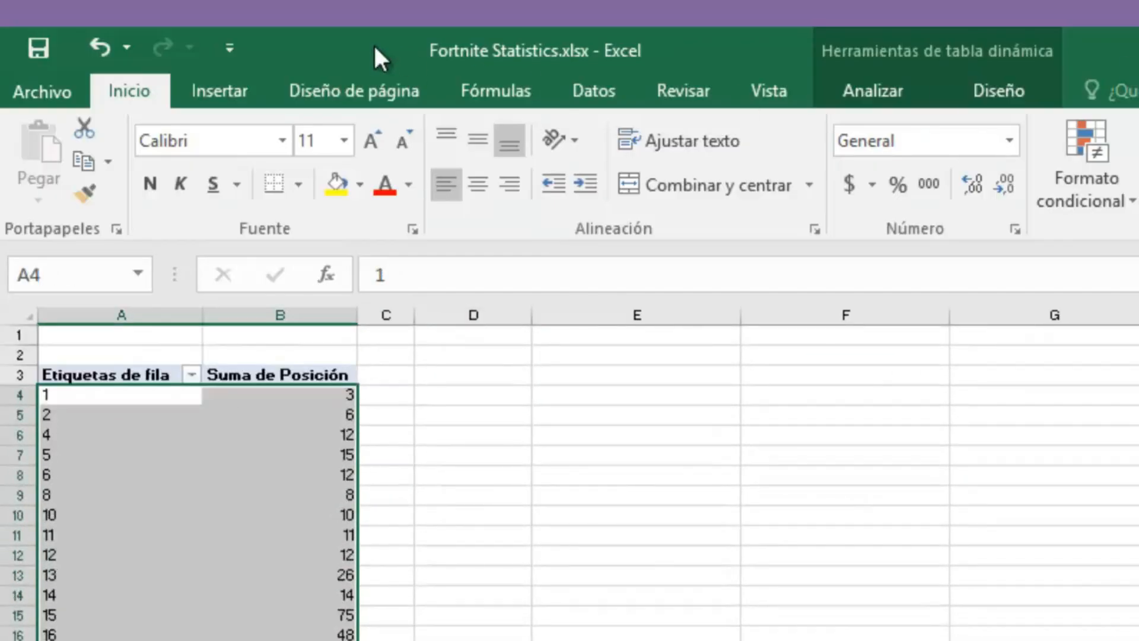
# Step: Insert a recommended clustered column pivot chart of Suma de Posición
pyautogui.click(404, 89)
pyautogui.click(468, 89)
pyautogui.click(230, 47)
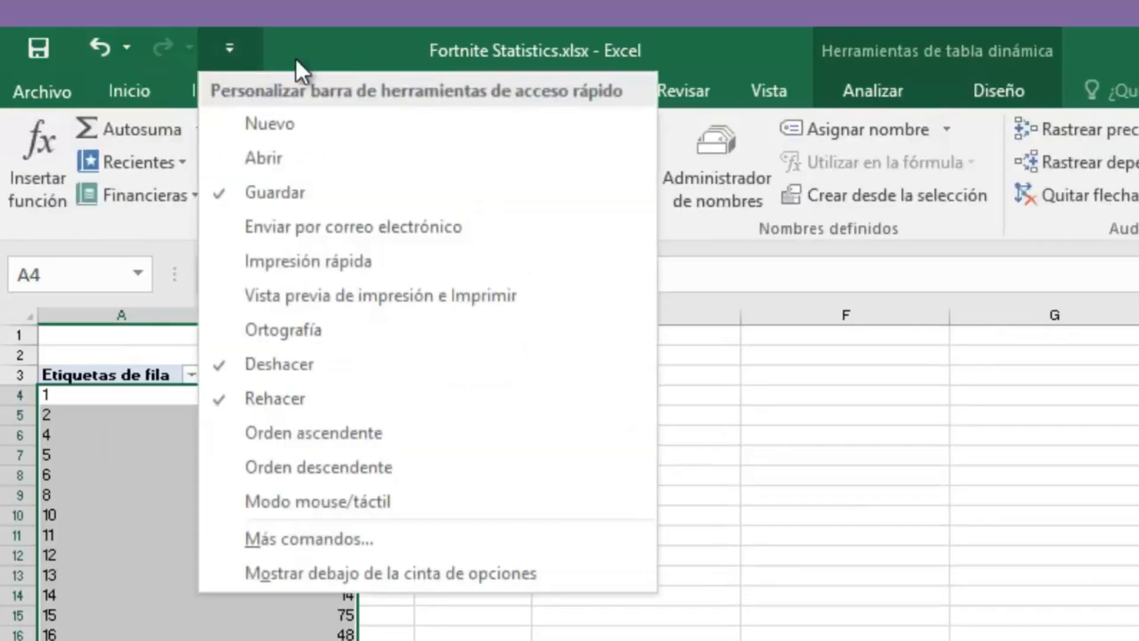
pyautogui.click(226, 91)
pyautogui.click(226, 91)
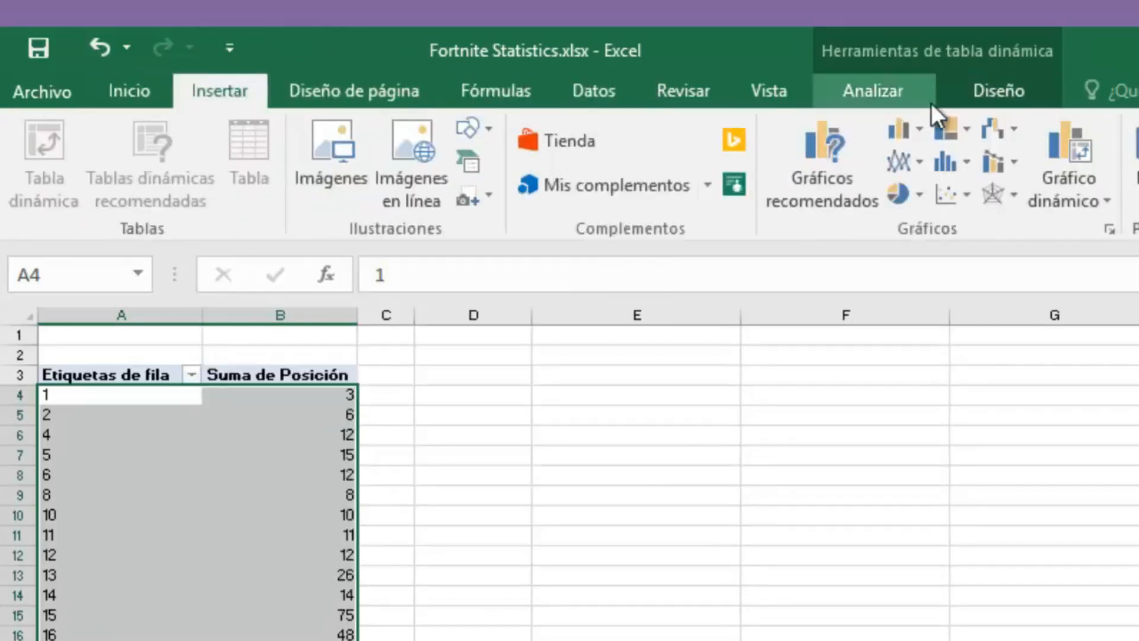
pyautogui.click(831, 178)
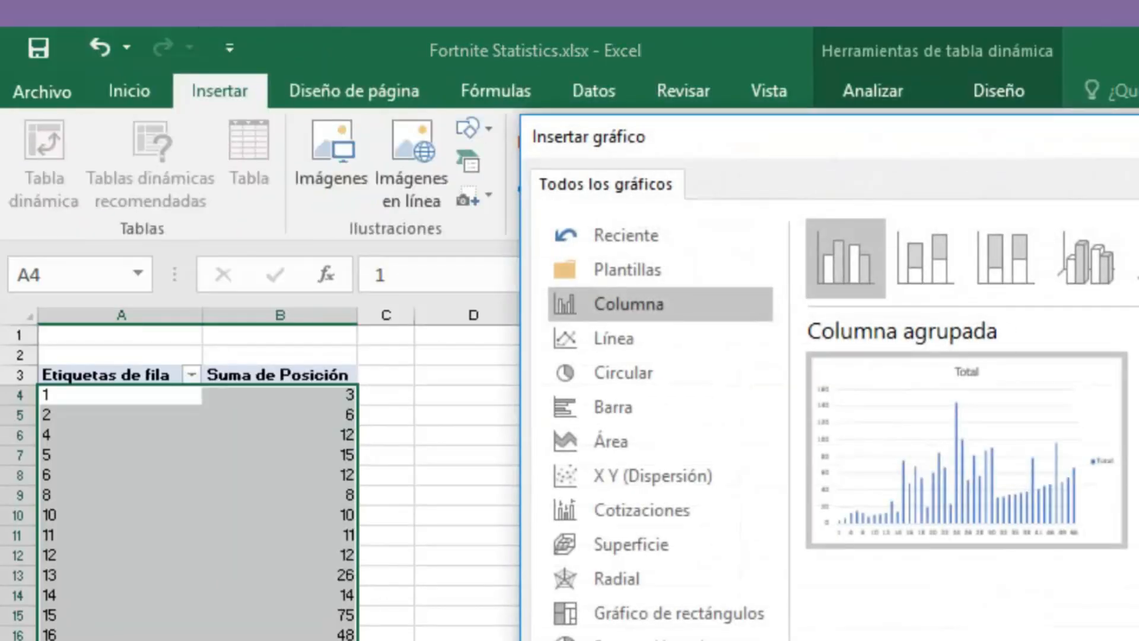
pyautogui.click(1091, 629)
# Step: Move and enlarge the chart so it sits beside the table across columns E to I
pyautogui.moveTo(643, 283); pyautogui.dragTo(765, 181)
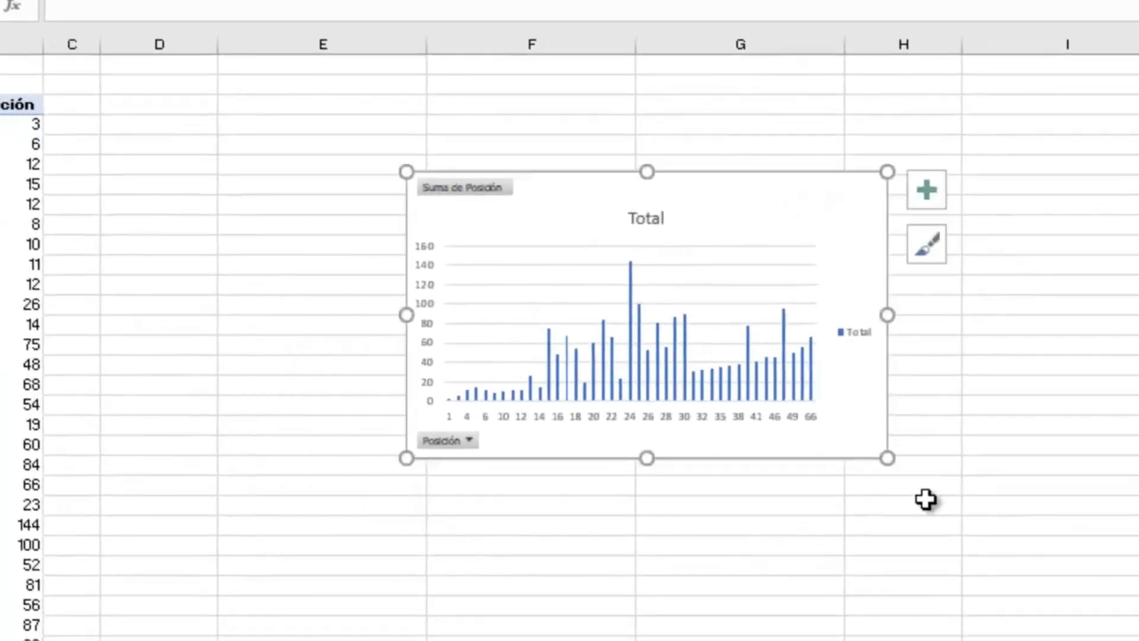
pyautogui.moveTo(887, 458); pyautogui.dragTo(1115, 637)
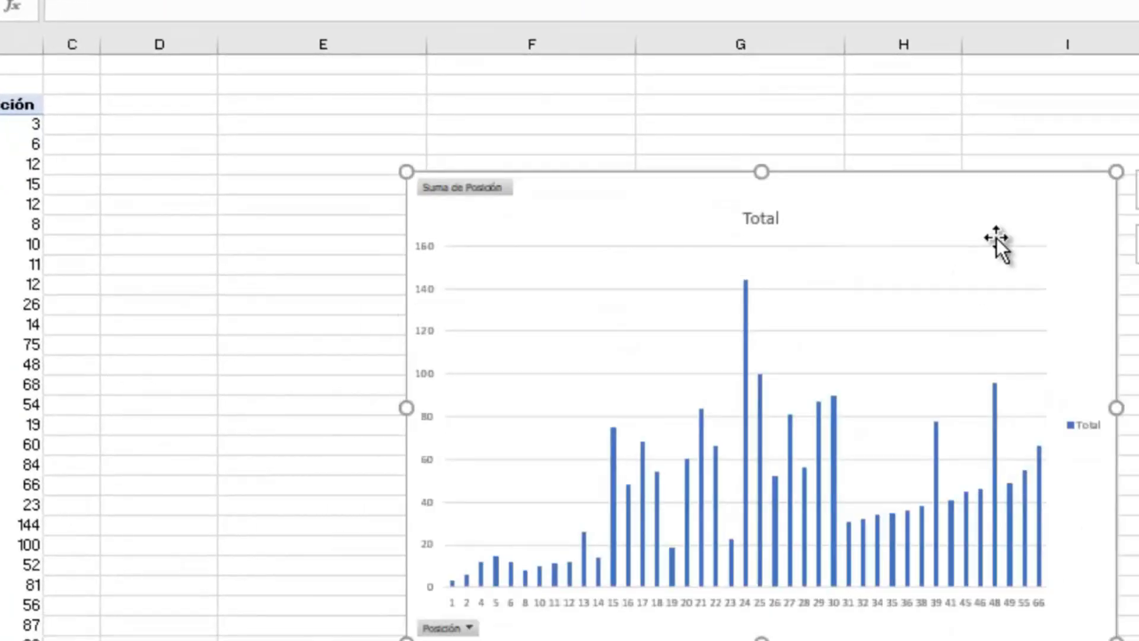
pyautogui.moveTo(952, 178); pyautogui.dragTo(663, 59)
pyautogui.moveTo(836, 534); pyautogui.dragTo(957, 592)
pyautogui.moveTo(819, 170); pyautogui.dragTo(854, 204)
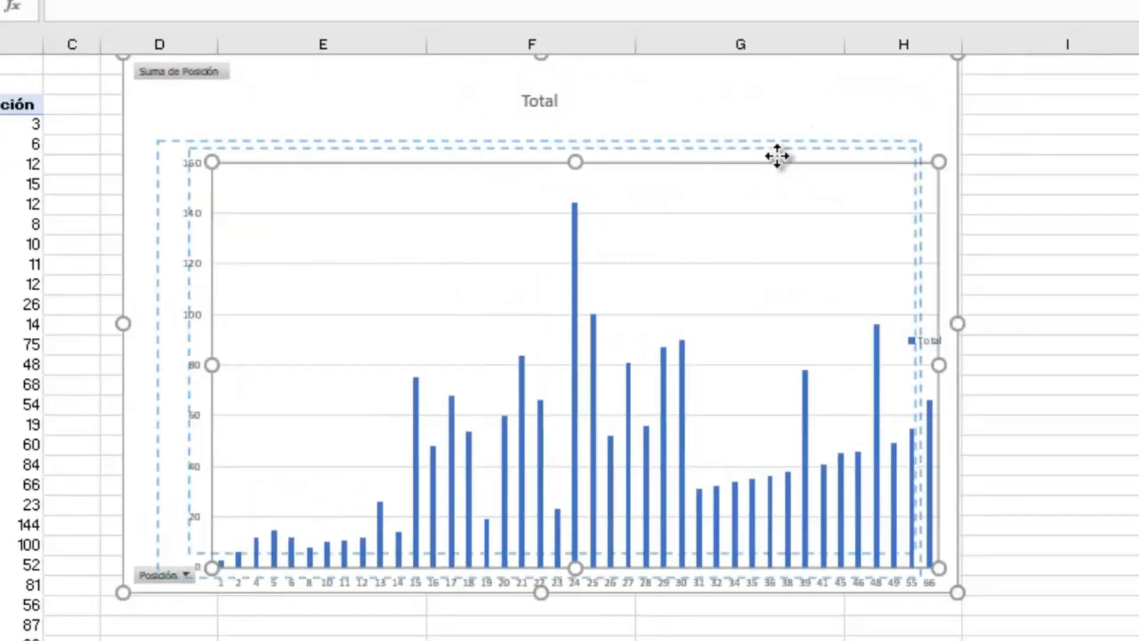
pyautogui.moveTo(780, 105); pyautogui.dragTo(833, 128)
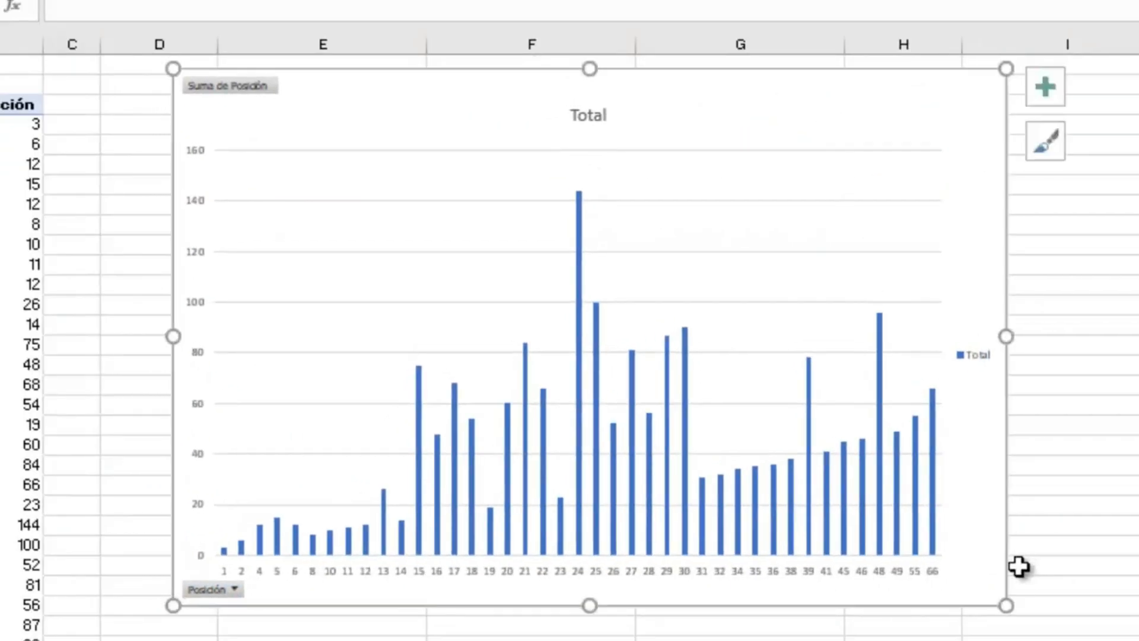
pyautogui.moveTo(1007, 605); pyautogui.dragTo(1082, 640)
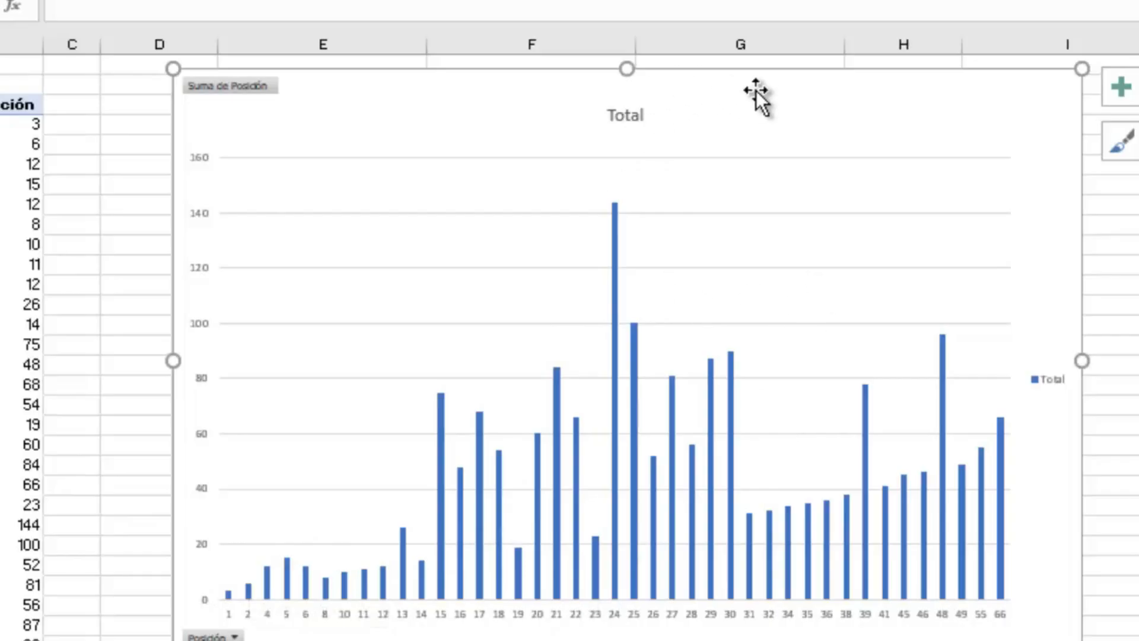
pyautogui.moveTo(756, 90); pyautogui.dragTo(895, 89)
pyautogui.click(7, 204)
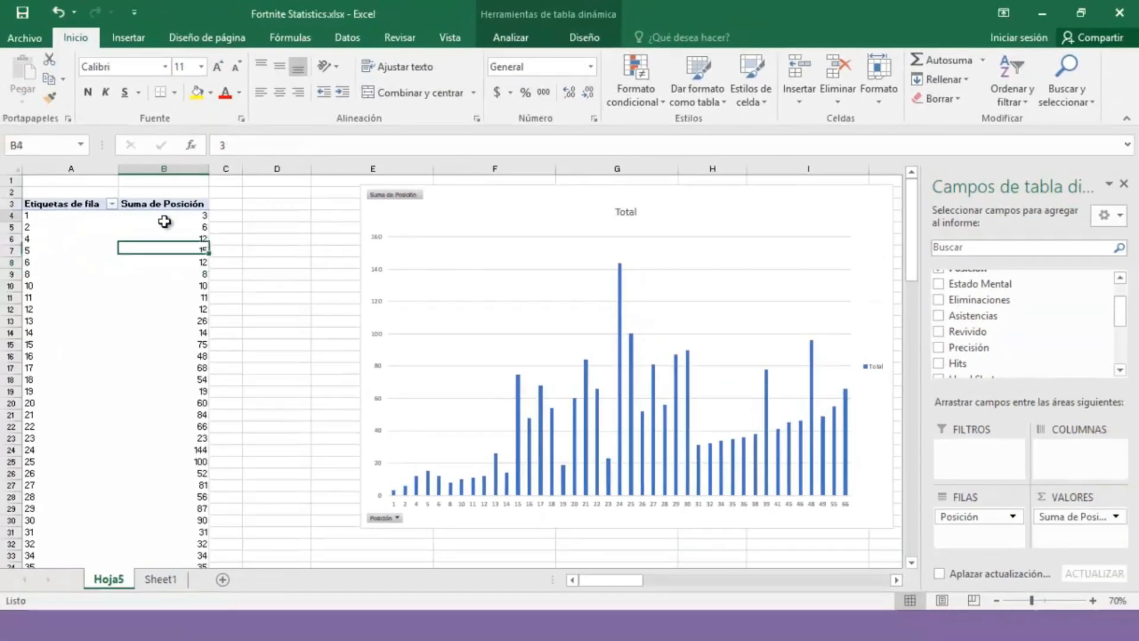
# Step: Summarize the Posición value field by Promedio, giving a grand total average of 22.04597701
pyautogui.click(101, 190)
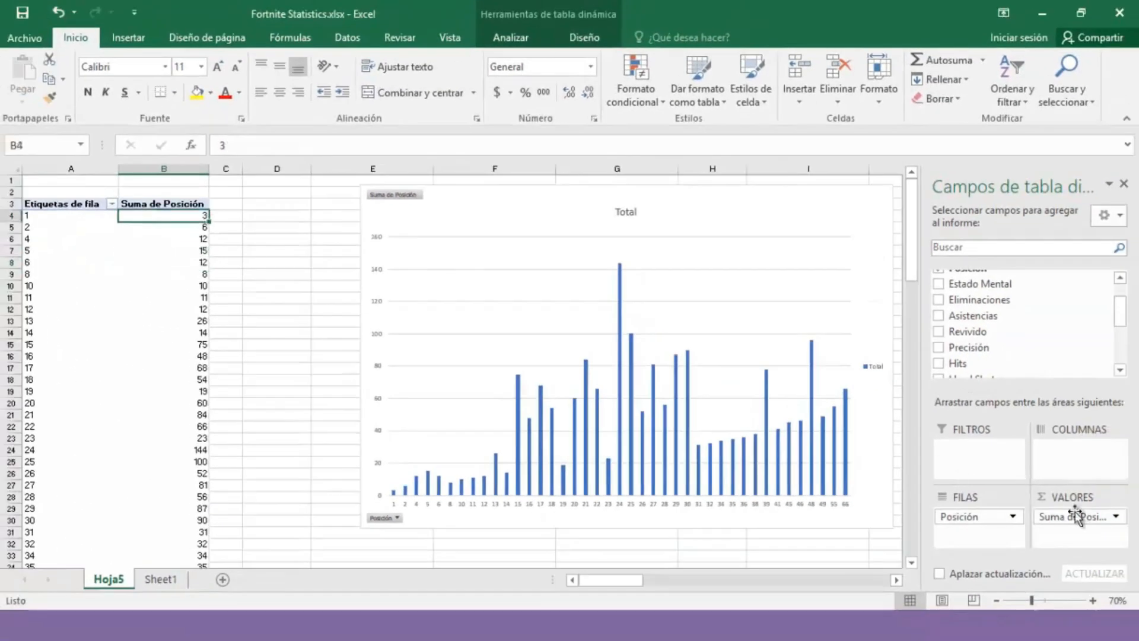
pyautogui.click(1116, 517)
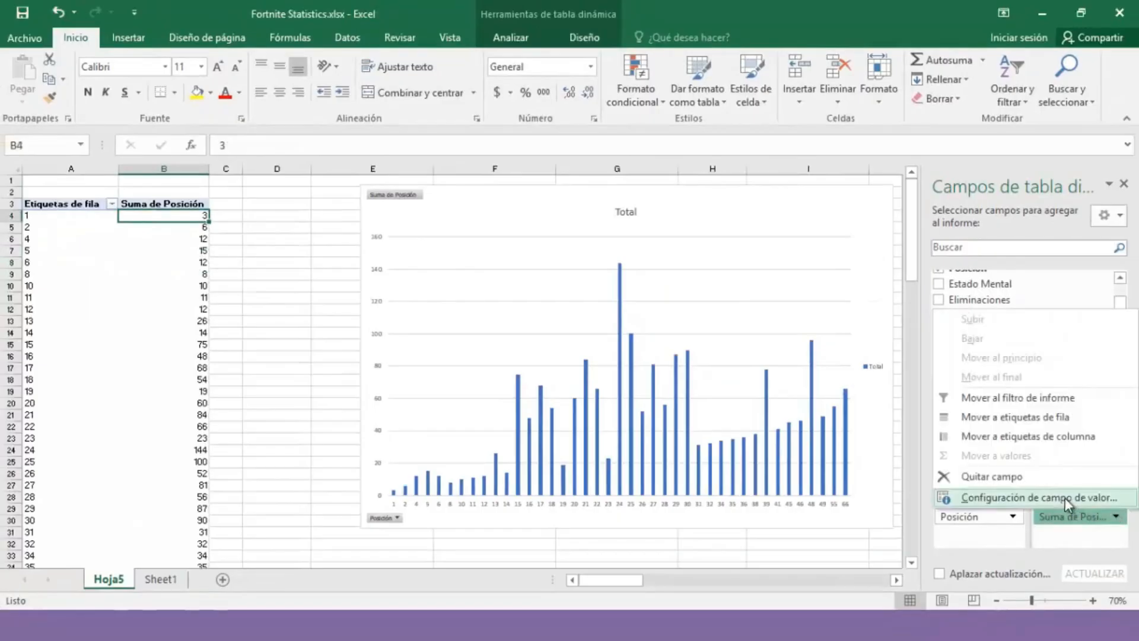
pyautogui.click(1091, 535)
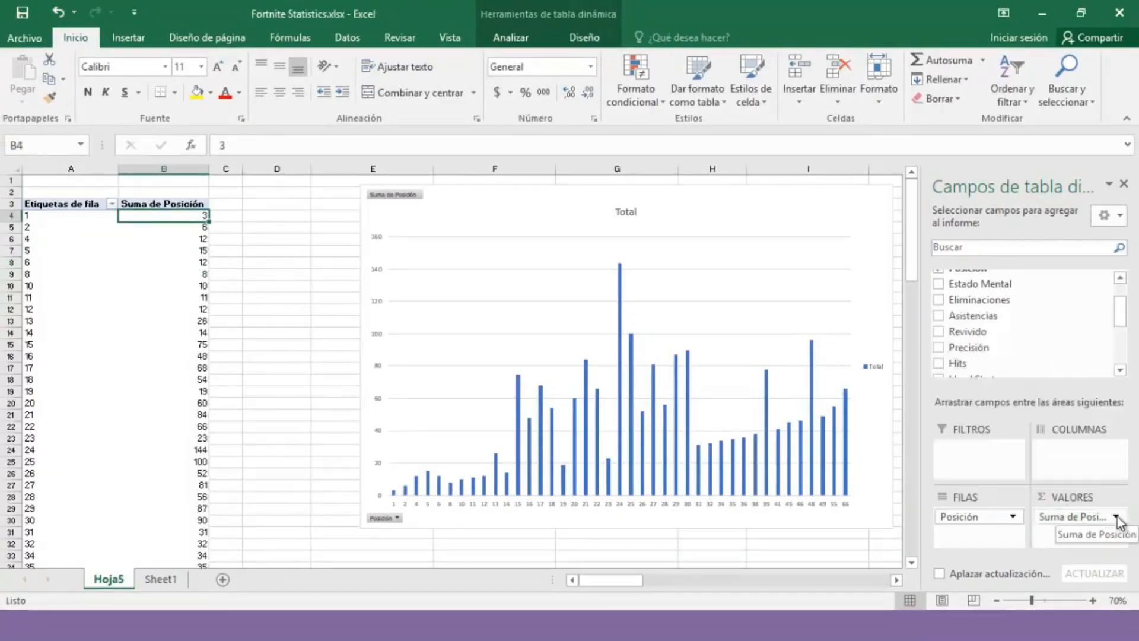
pyautogui.click(1115, 518)
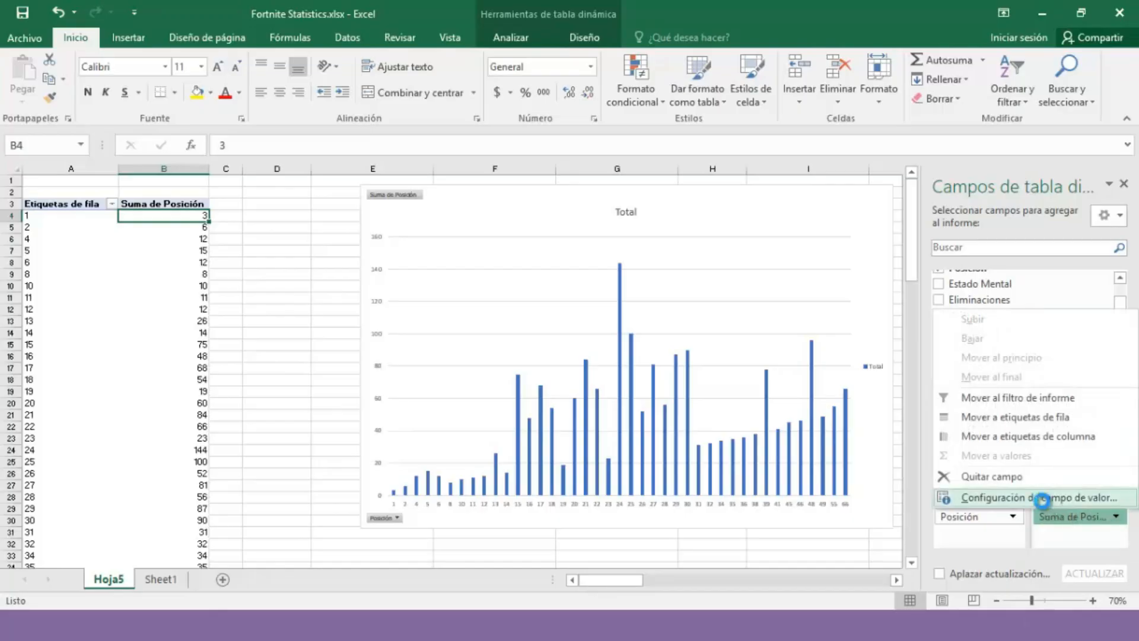
pyautogui.click(1058, 497)
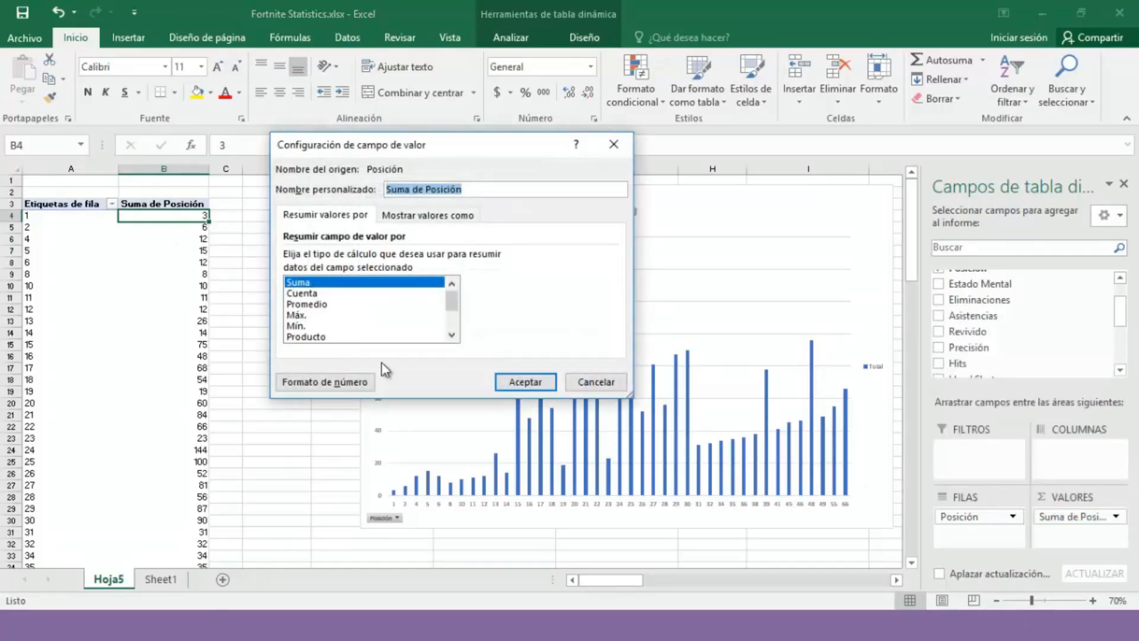
pyautogui.click(346, 302)
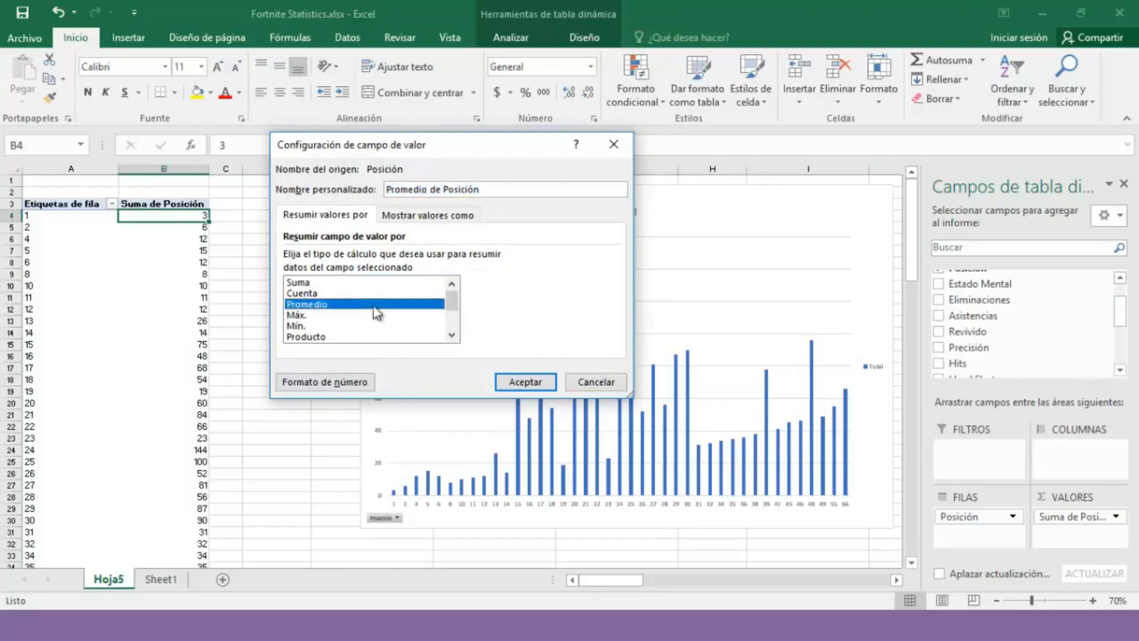
pyautogui.click(525, 382)
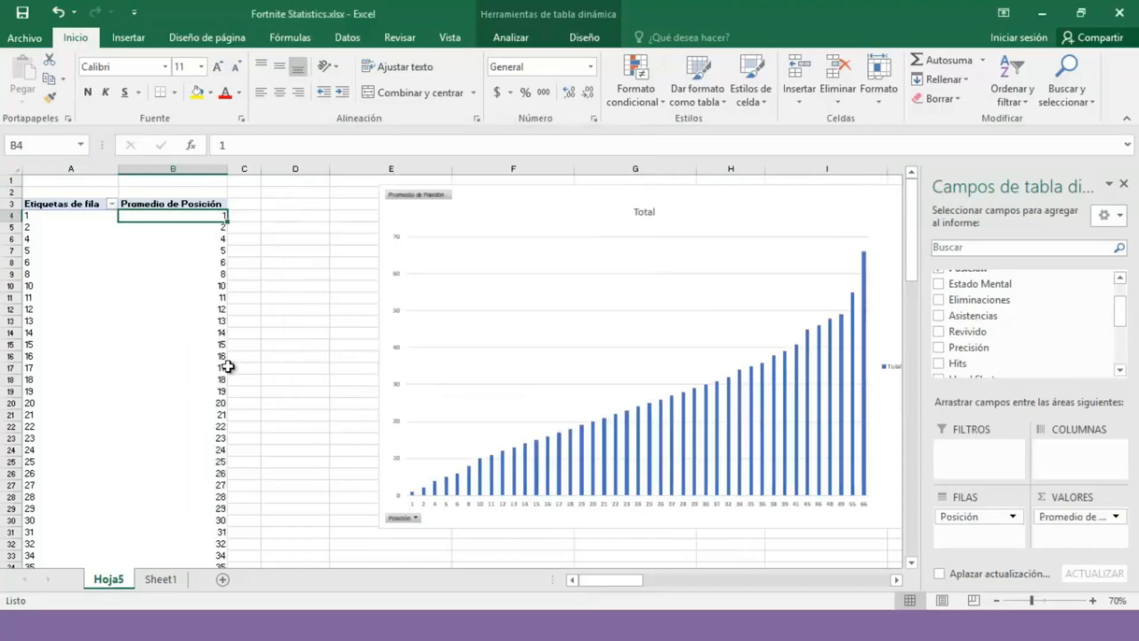
pyautogui.scroll(-9, 225, 367)
pyautogui.hotkey('ctrl', 'Down')
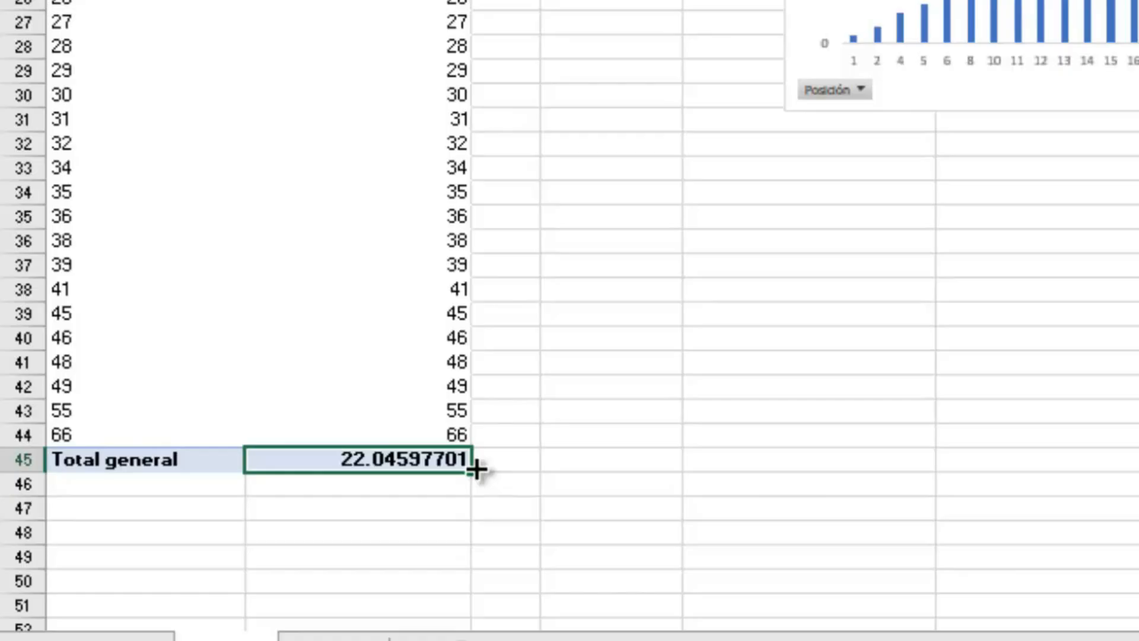
# Step: Select and remove the pivot chart, leaving the values as Suma de Posición
pyautogui.scroll(5, 476, 465)
pyautogui.click(611, 153)
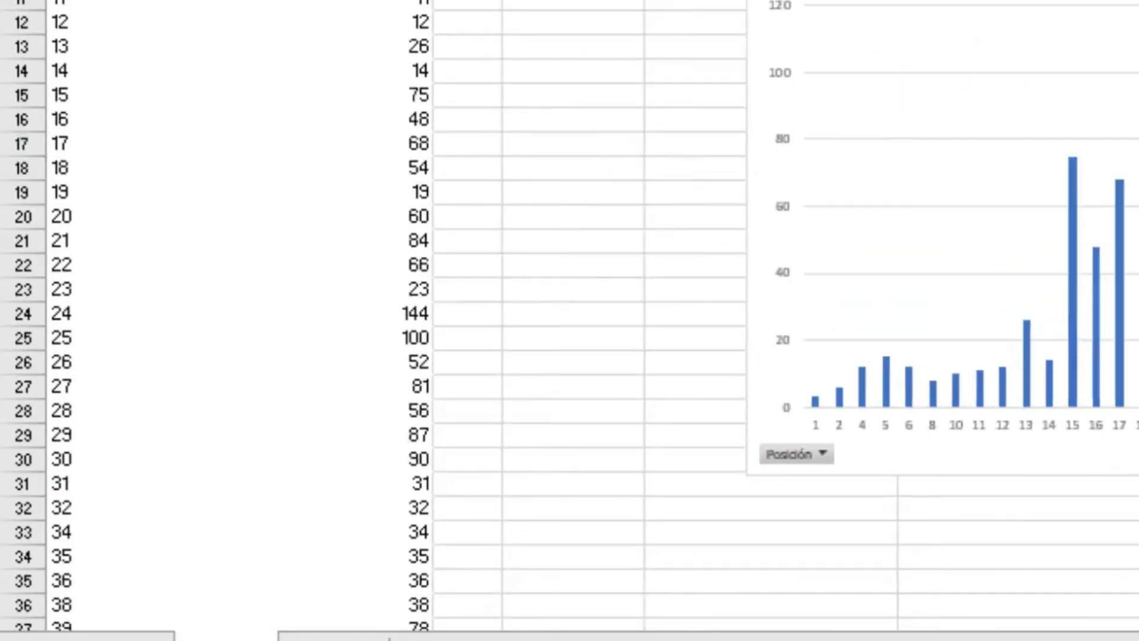
pyautogui.click(979, 25)
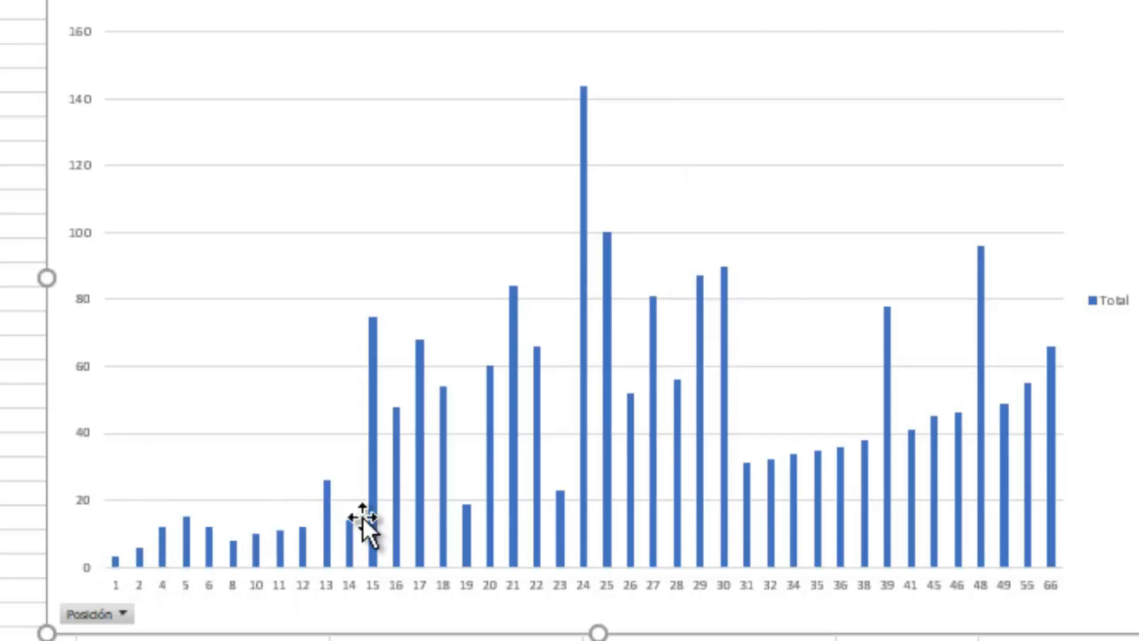
pyautogui.scroll(1, 569, 320)
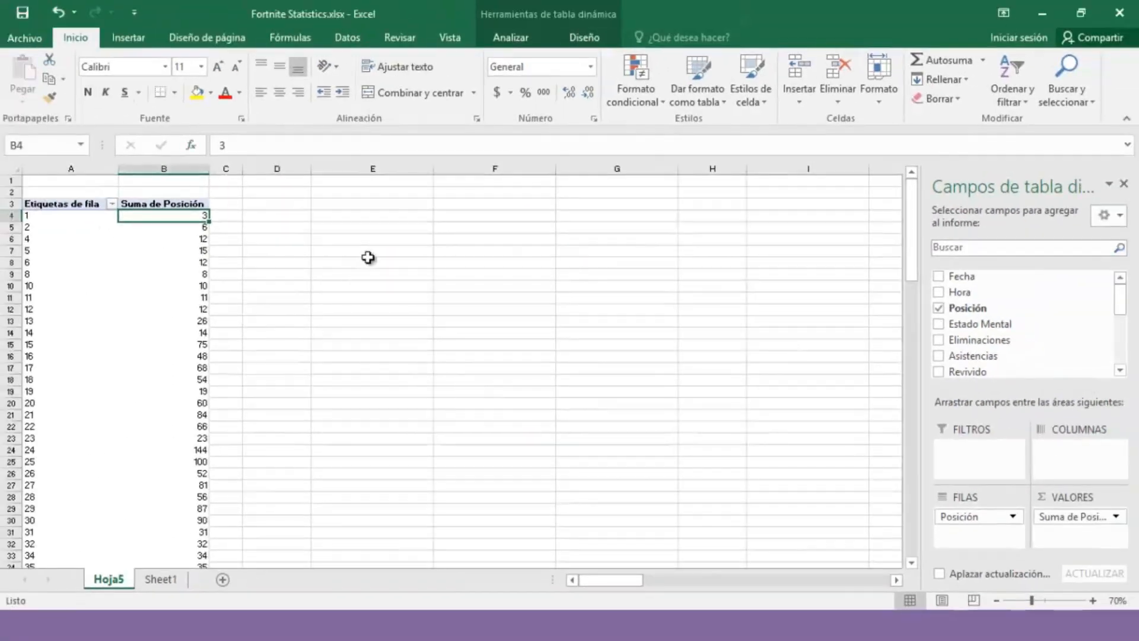
# Step: Add Estado Mental as a report filter and choose high from its value list
pyautogui.scroll(-10, 228, 373)
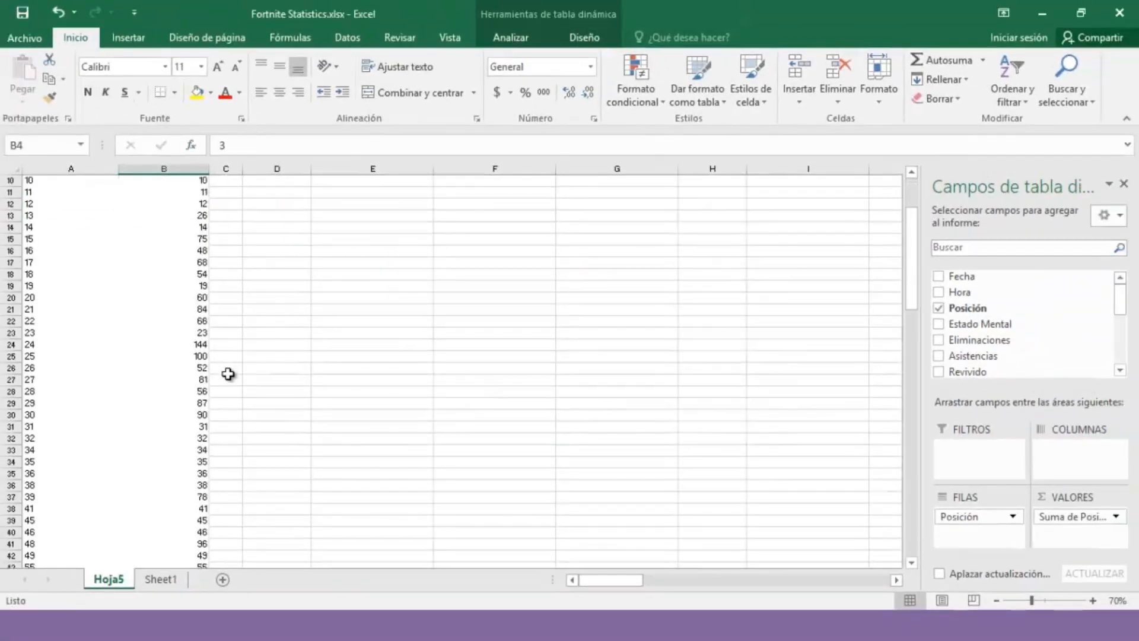
pyautogui.scroll(10, 229, 374)
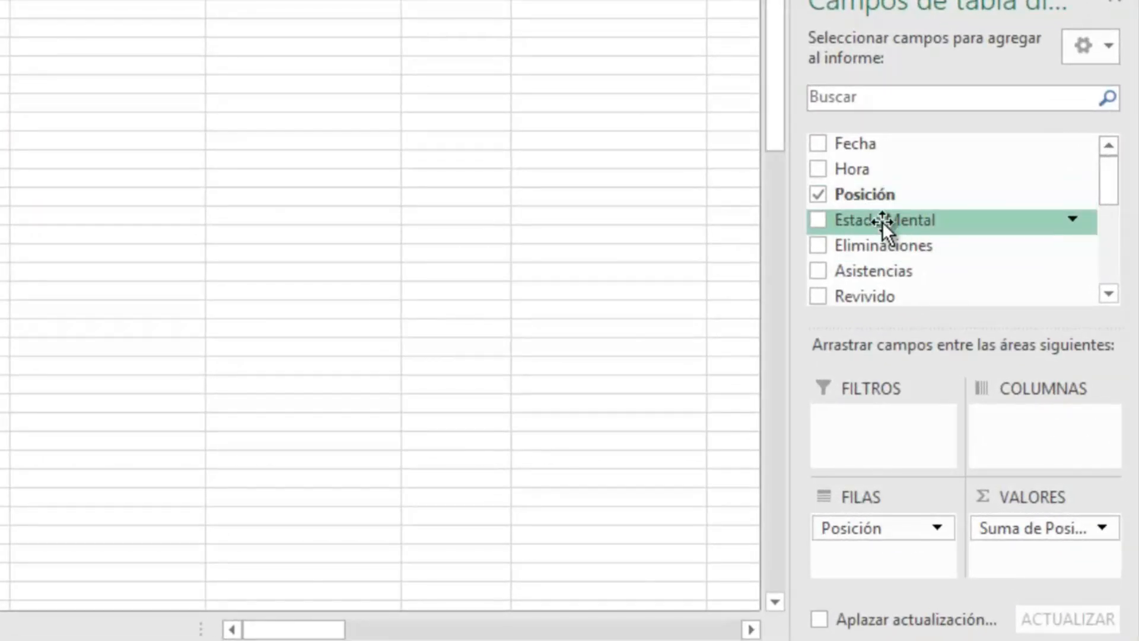
pyautogui.moveTo(884, 222); pyautogui.dragTo(894, 419)
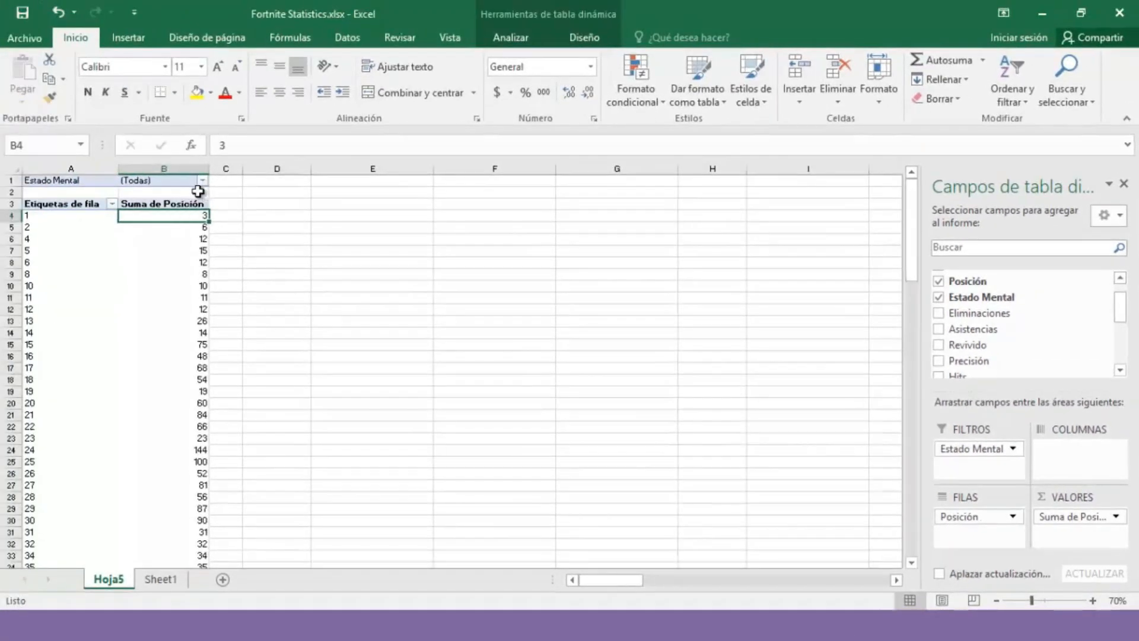
pyautogui.click(203, 181)
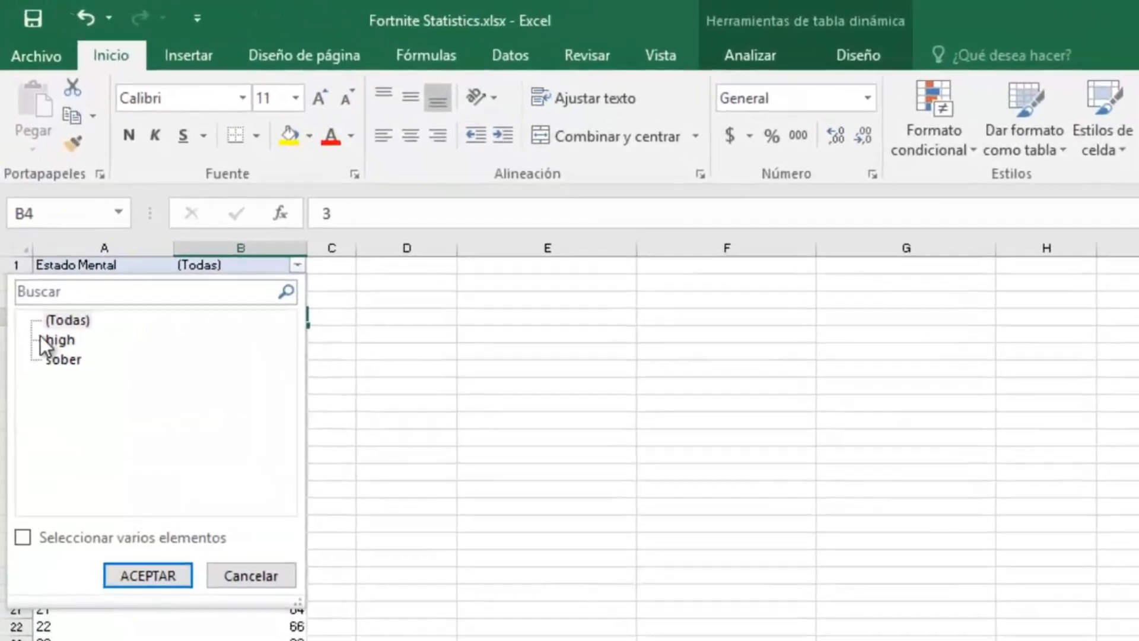
pyautogui.click(35, 232)
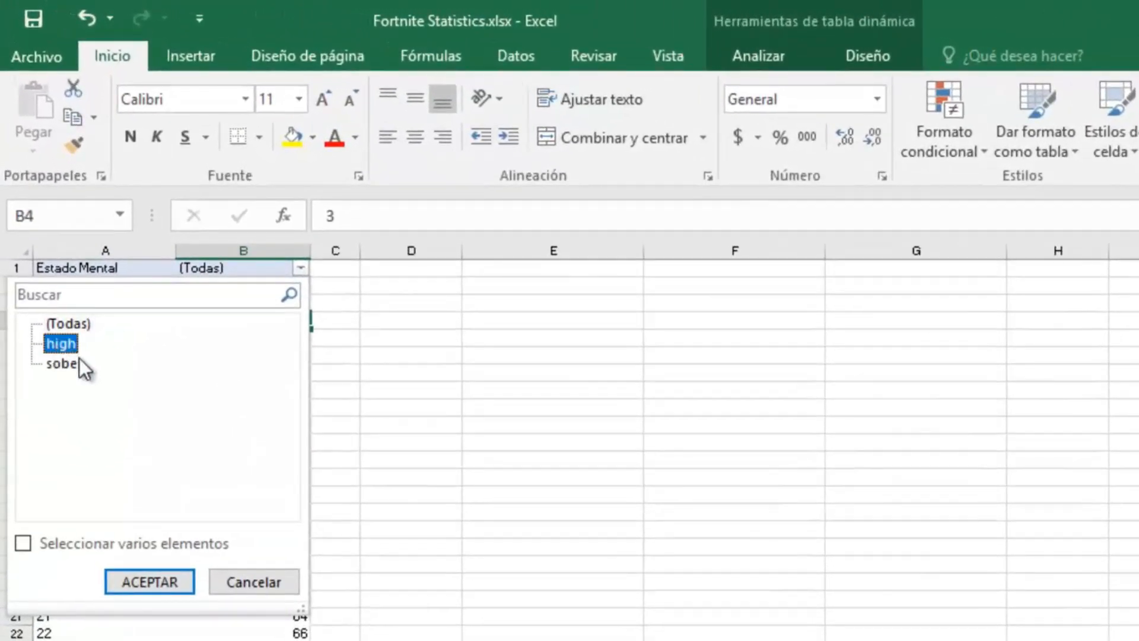
pyautogui.click(75, 362)
# Step: Apply the high filter and review the filtered sums in column B, e.g. 2 for position 1
pyautogui.click(167, 582)
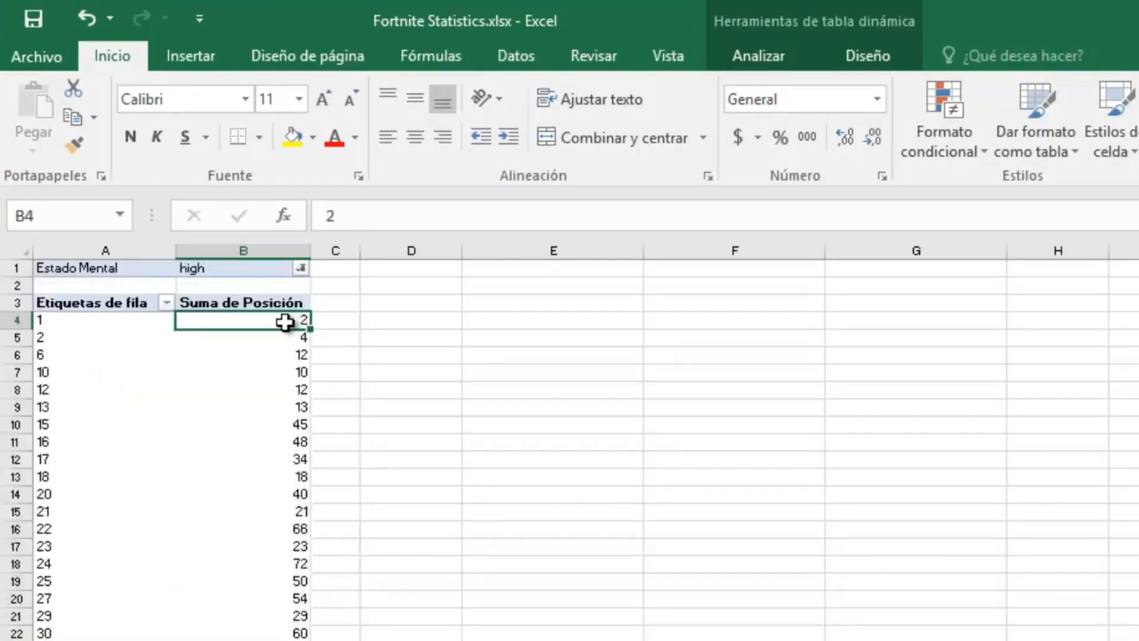
pyautogui.moveTo(286, 321); pyautogui.dragTo(286, 640)
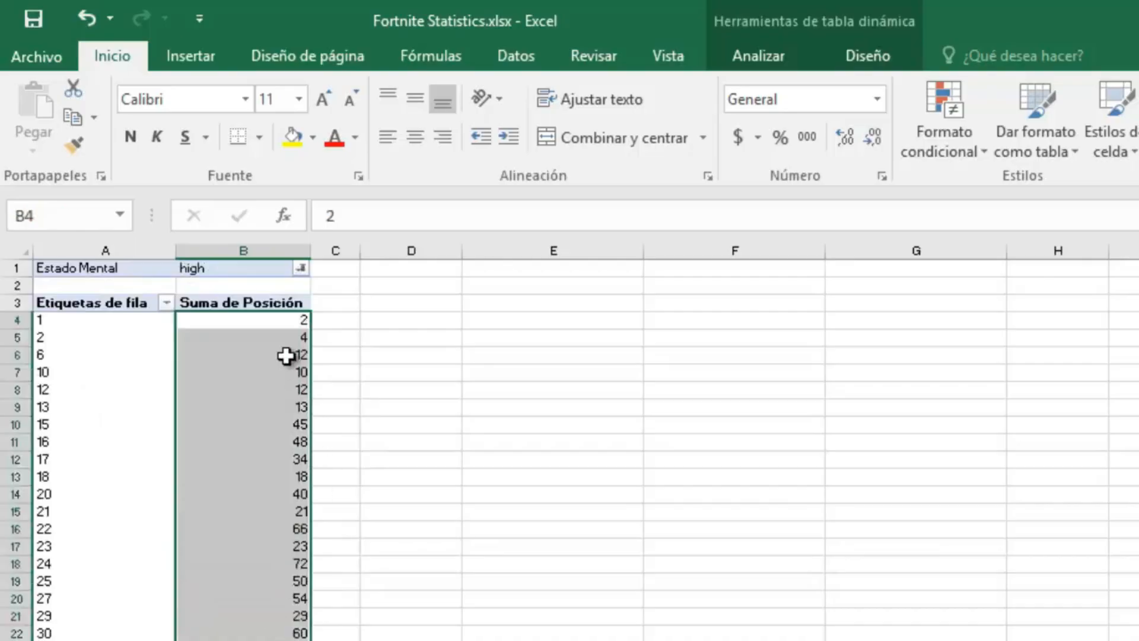
pyautogui.click(270, 320)
pyautogui.click(266, 337)
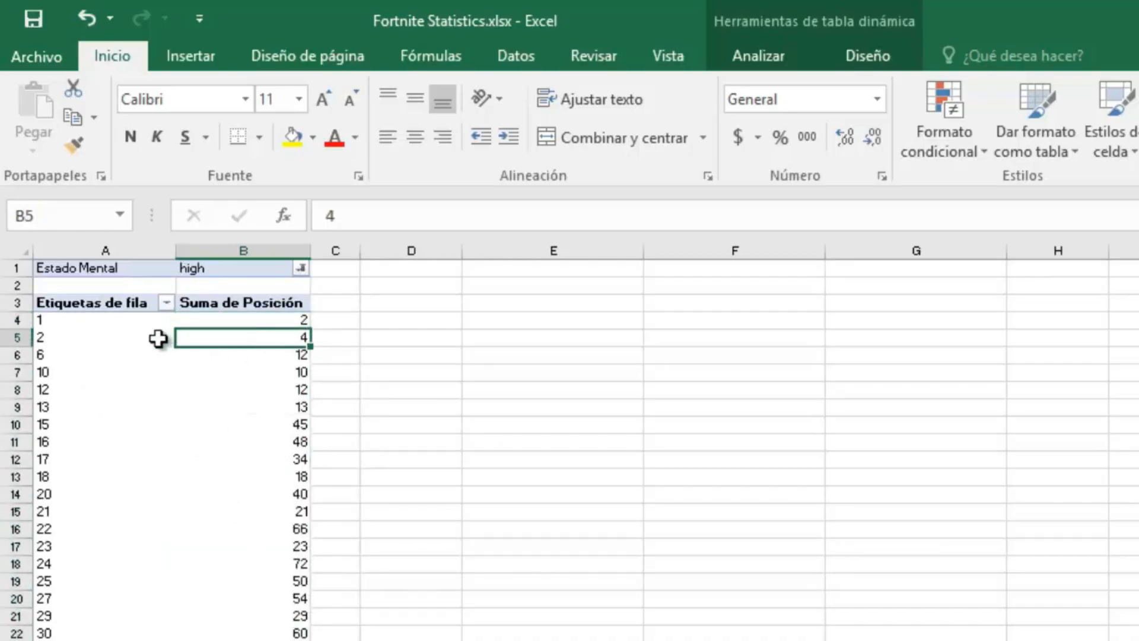
pyautogui.click(294, 357)
pyautogui.click(263, 428)
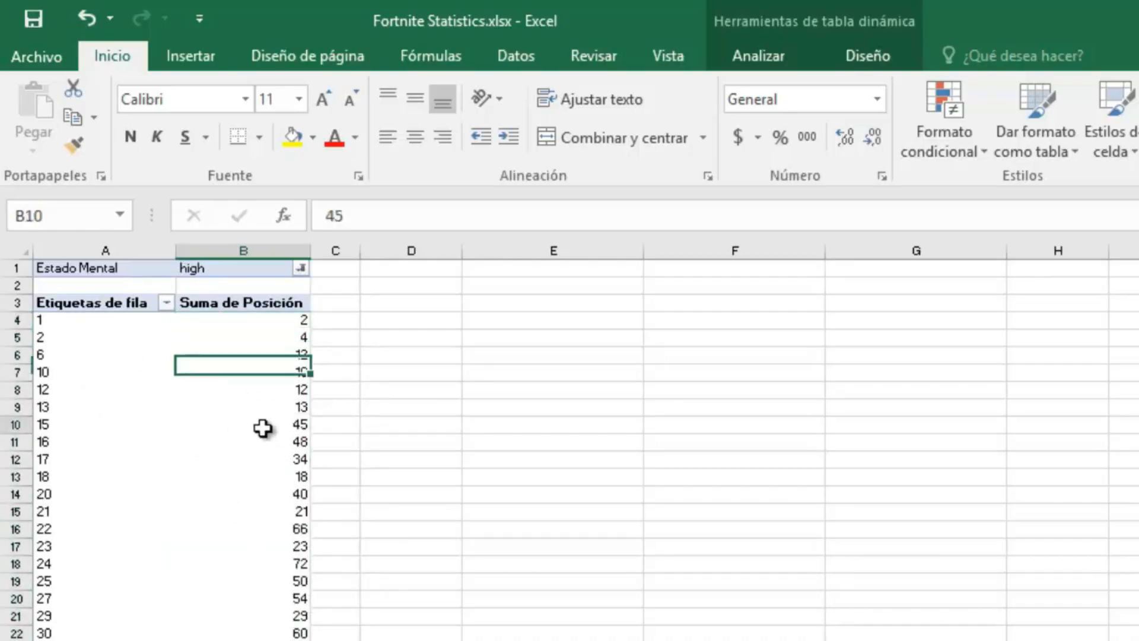
pyautogui.click(142, 442)
pyautogui.click(259, 474)
pyautogui.click(225, 605)
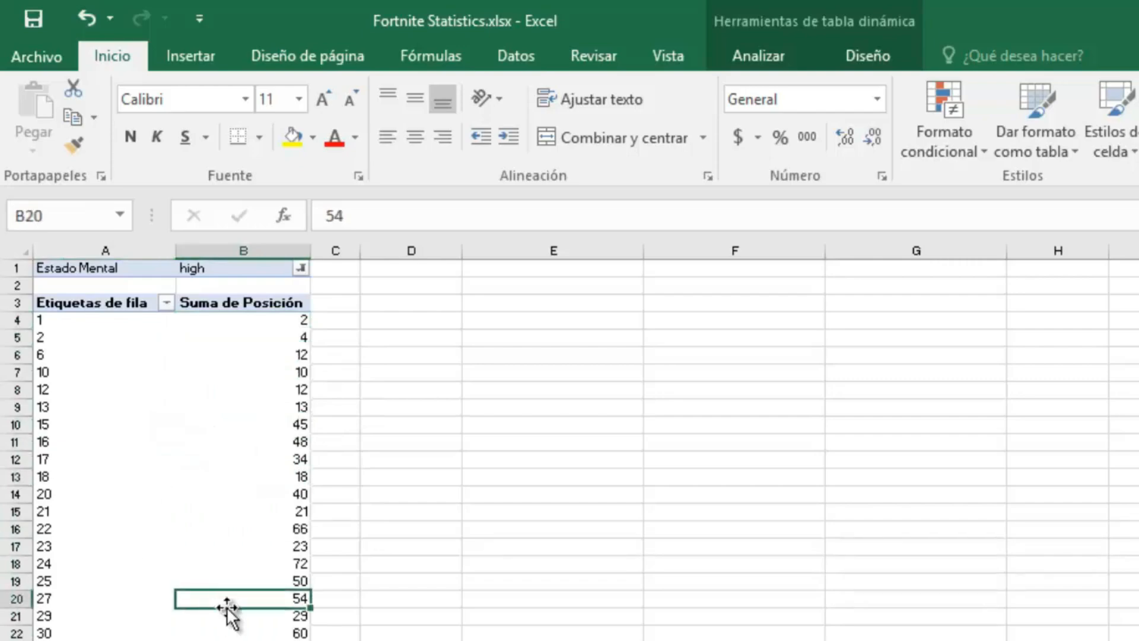
pyautogui.click(301, 268)
# Step: Filter the pivot to Estado Mental = sober and check the resulting position sums in column B
pyautogui.click(65, 364)
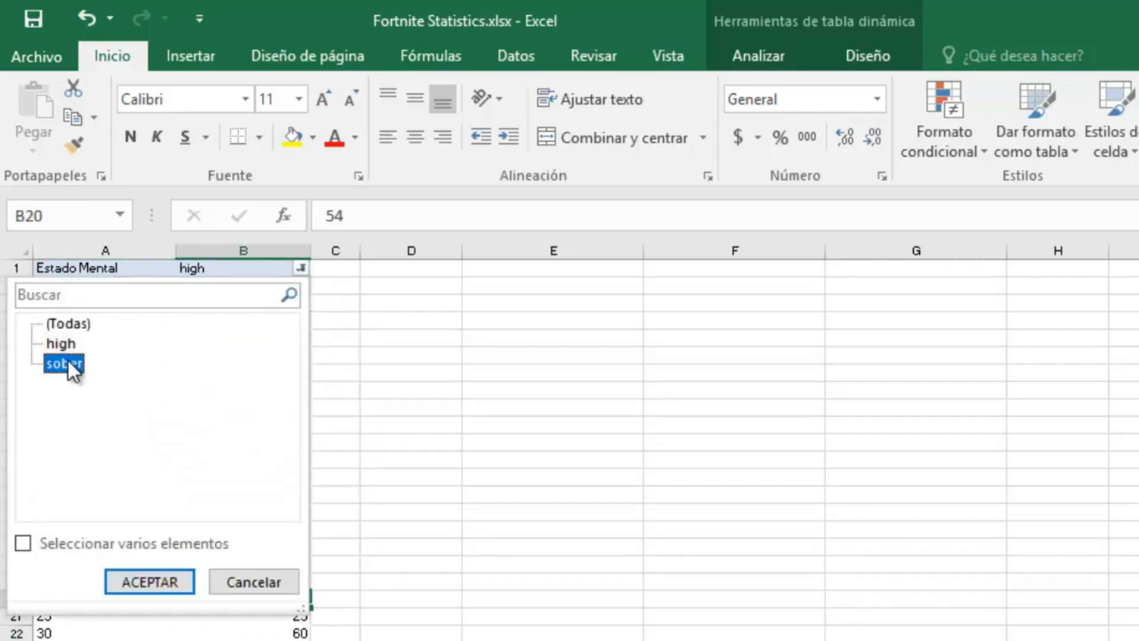
pyautogui.press('Return')
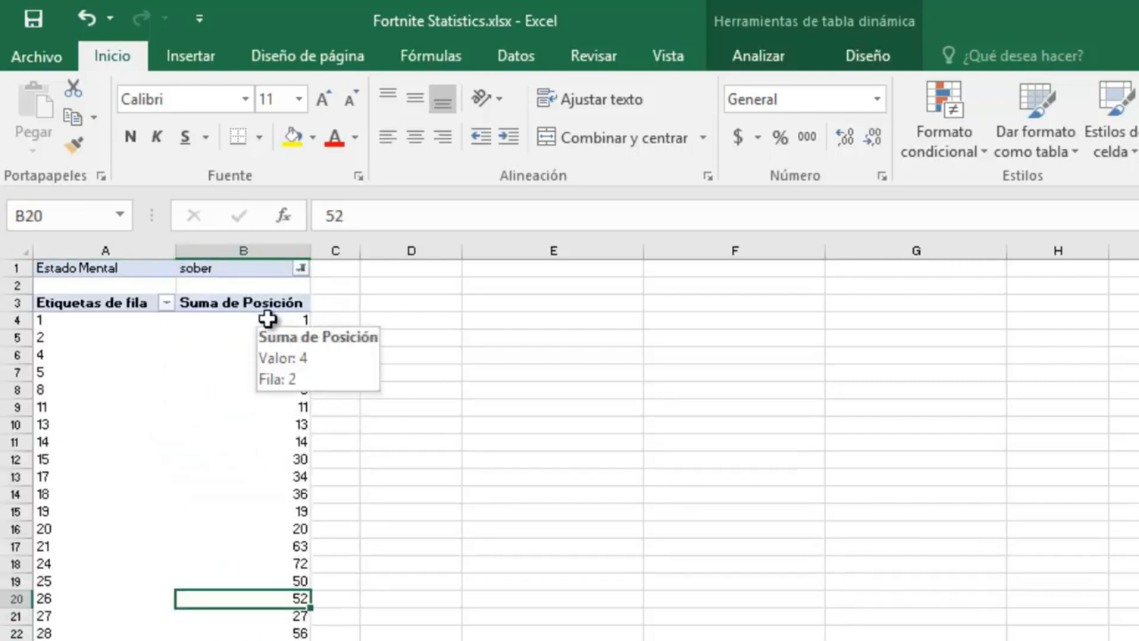
pyautogui.click(287, 323)
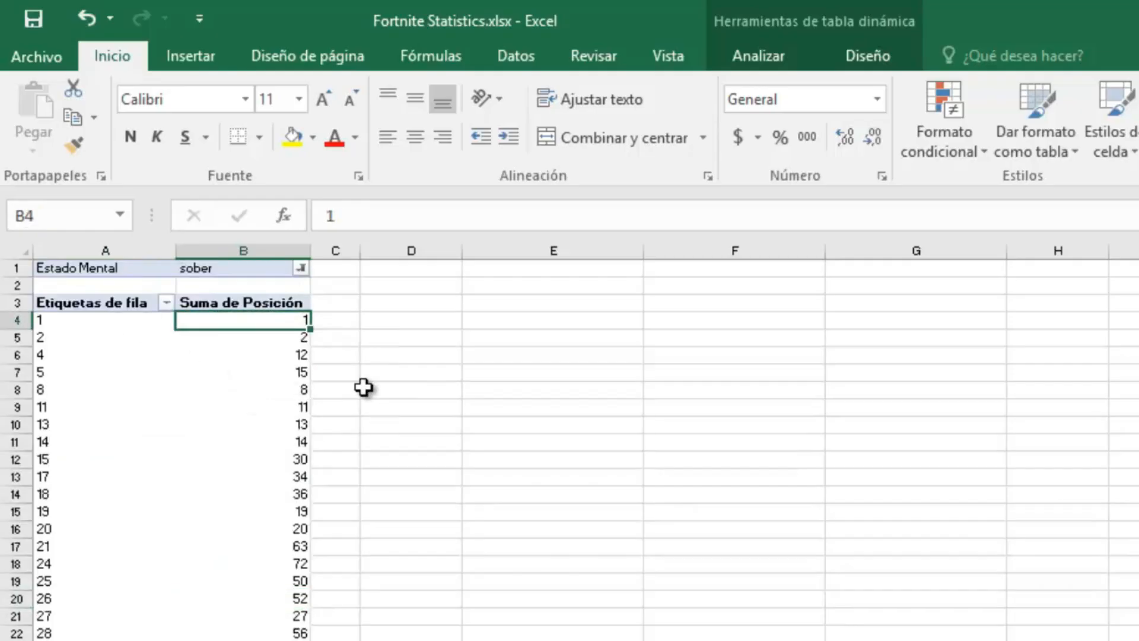
pyautogui.click(286, 343)
pyautogui.click(276, 356)
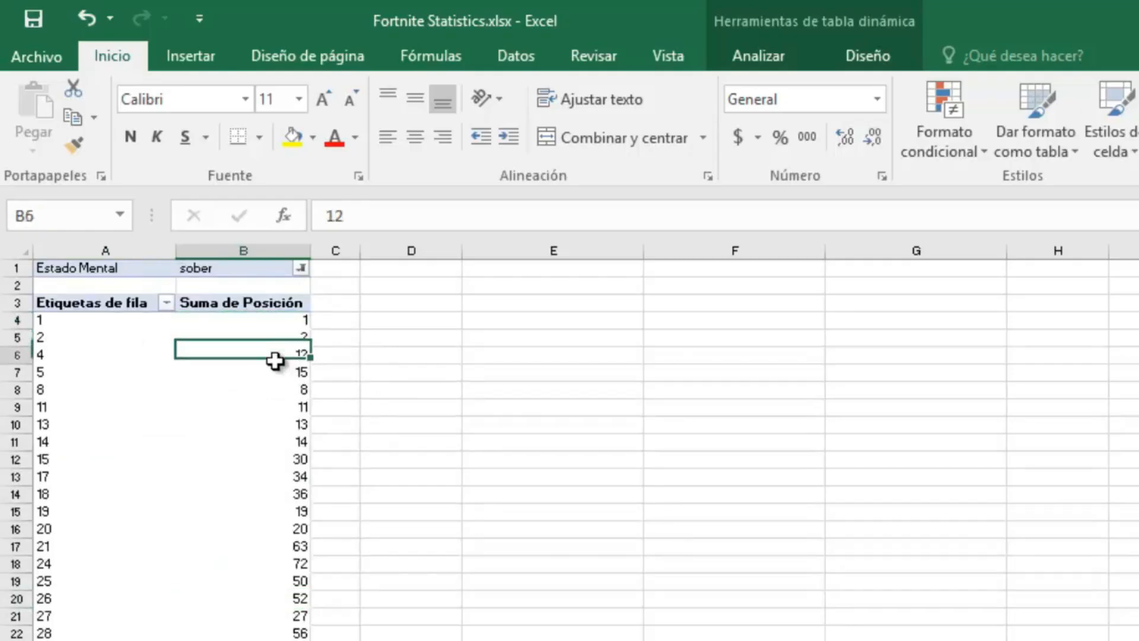
pyautogui.click(88, 354)
pyautogui.click(279, 421)
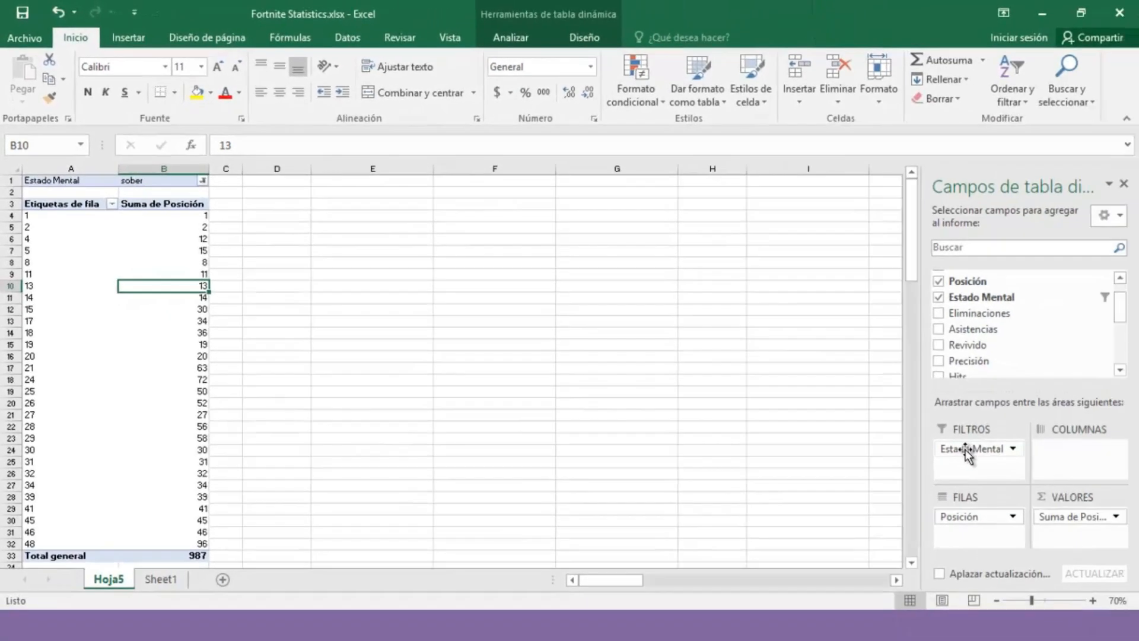
# Step: Move Estado Mental to columns, splitting Posición sums into high (931) and sober (987)
pyautogui.moveTo(965, 450); pyautogui.dragTo(1067, 453)
pyautogui.scroll(-5, 361, 279)
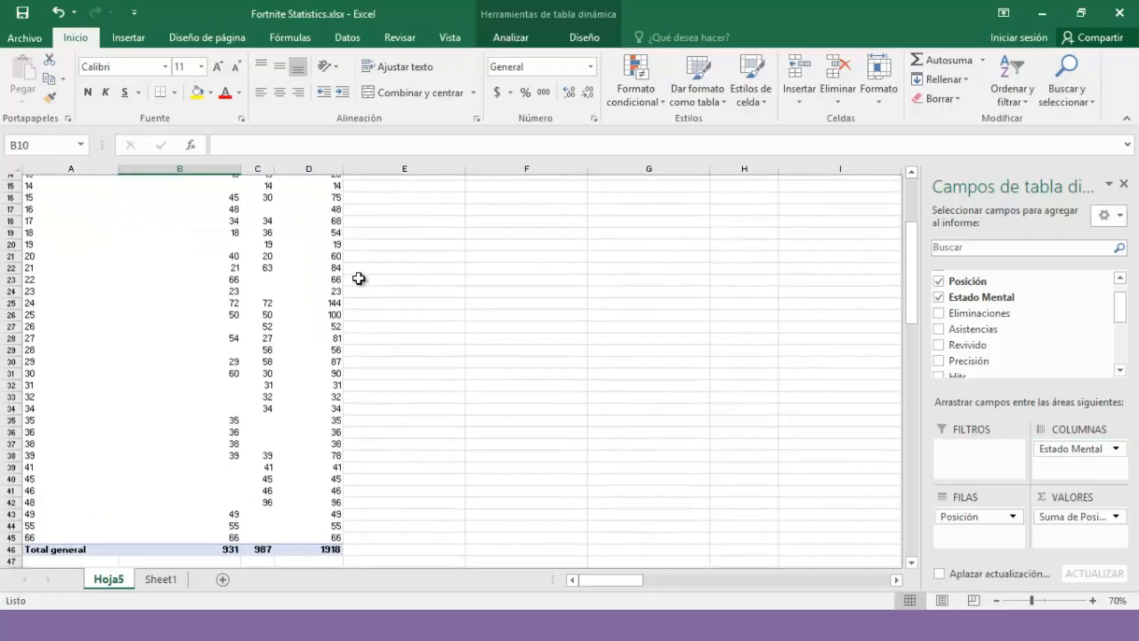
pyautogui.scroll(5, 361, 280)
# Step: Inspect the high and sober sums and grand totals for positions 1 and 2
pyautogui.click(213, 218)
pyautogui.moveTo(213, 218); pyautogui.dragTo(221, 381)
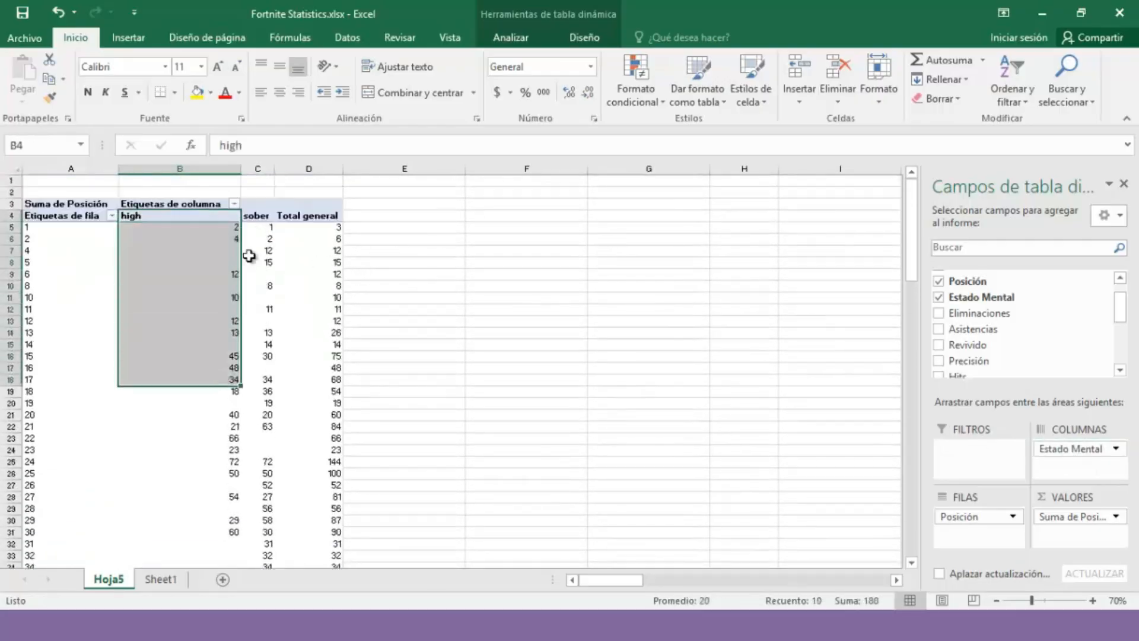
pyautogui.click(262, 229)
pyautogui.click(264, 235)
pyautogui.click(347, 199)
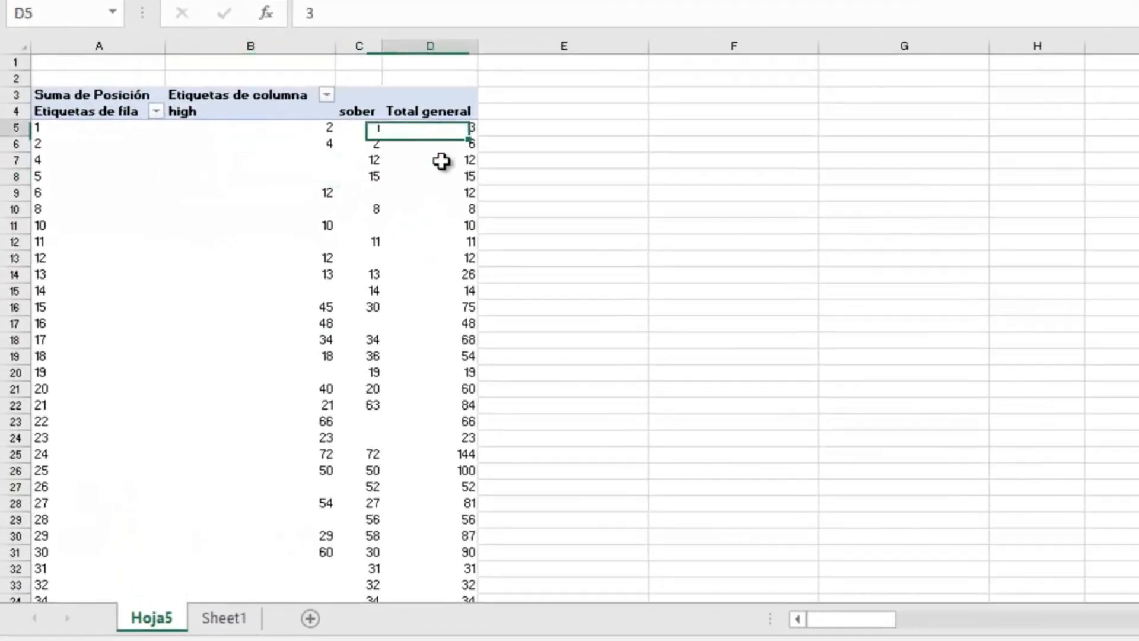
pyautogui.scroll(-5, 363, 271)
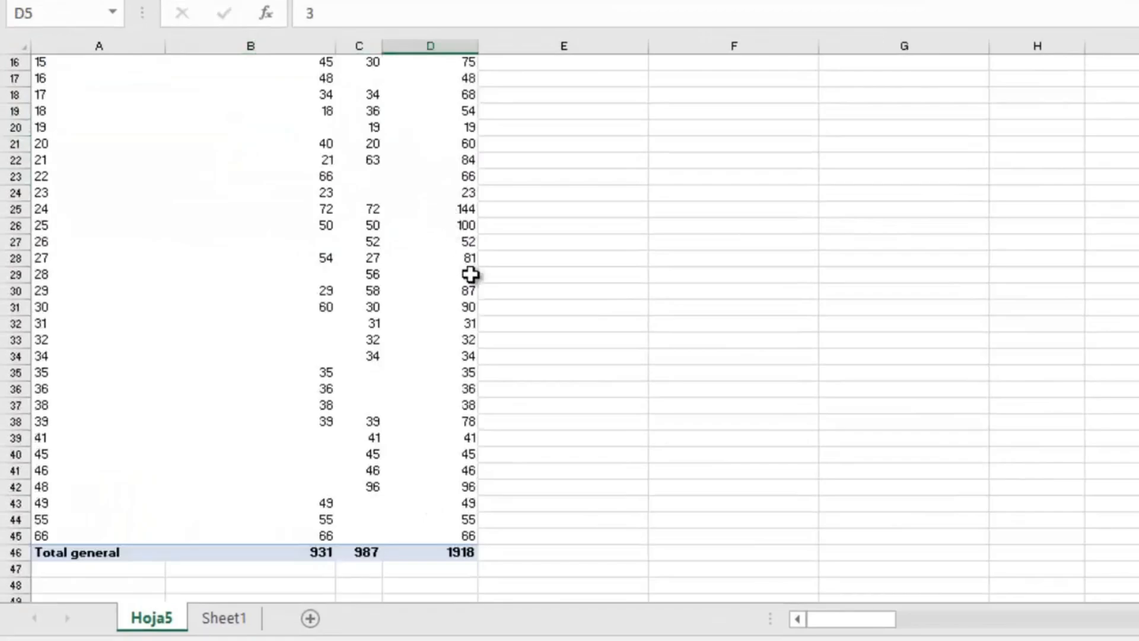
pyautogui.scroll(5, 470, 274)
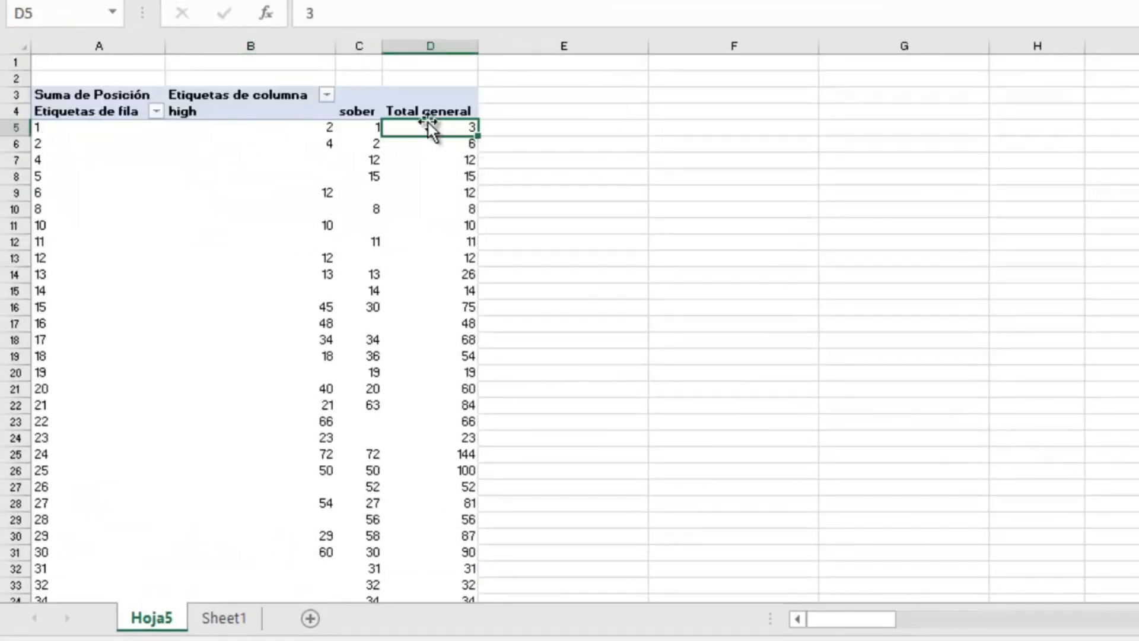
pyautogui.click(325, 126)
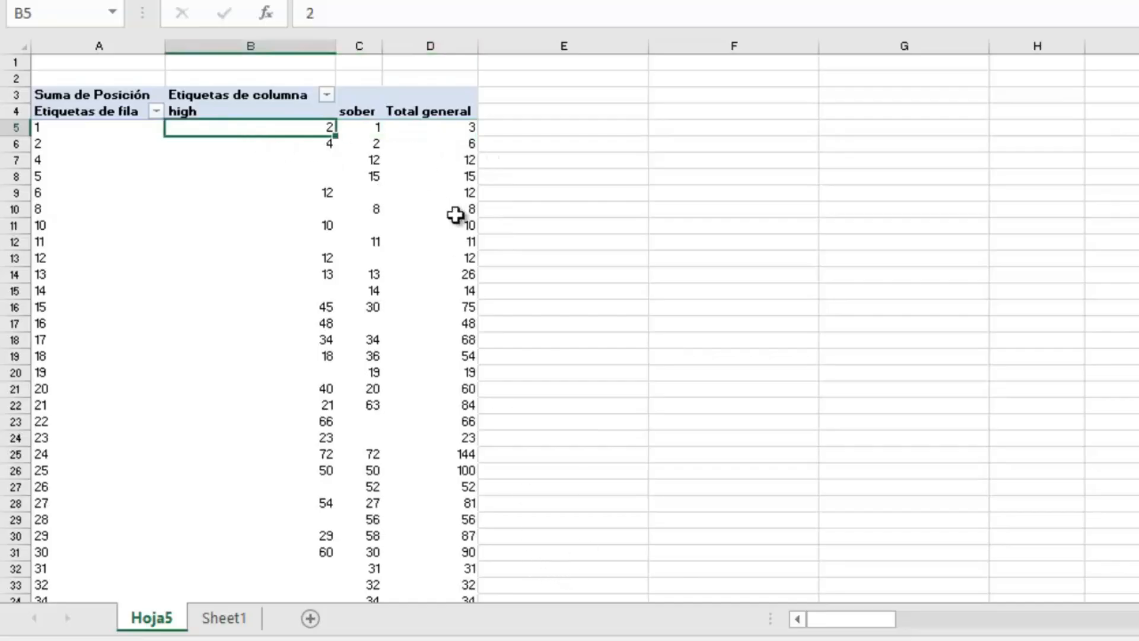
pyautogui.click(374, 133)
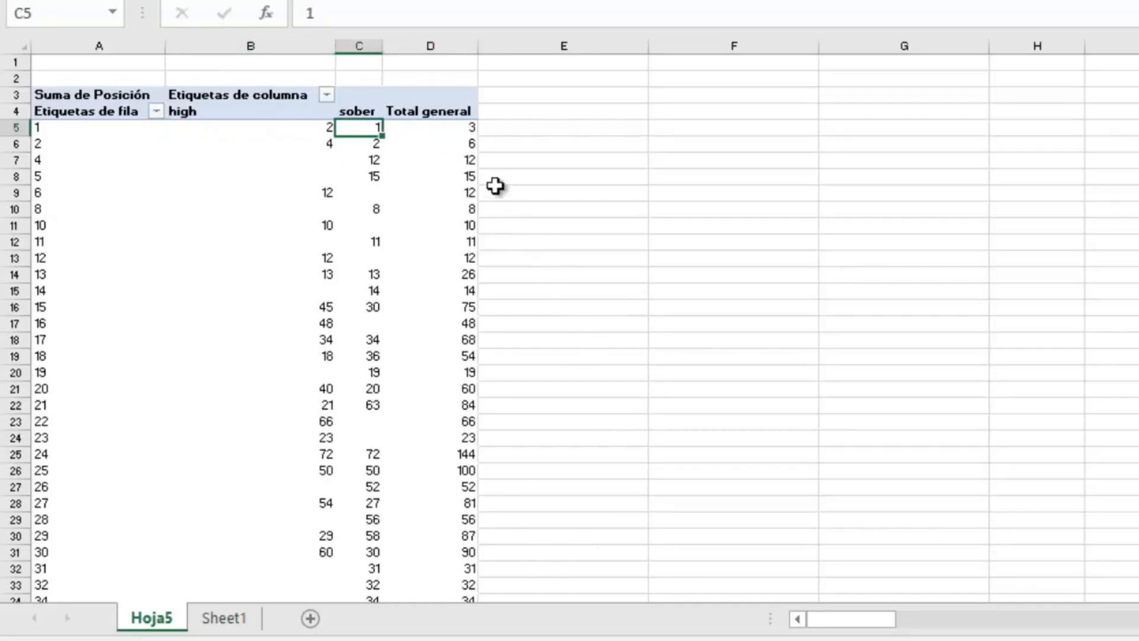
pyautogui.click(358, 139)
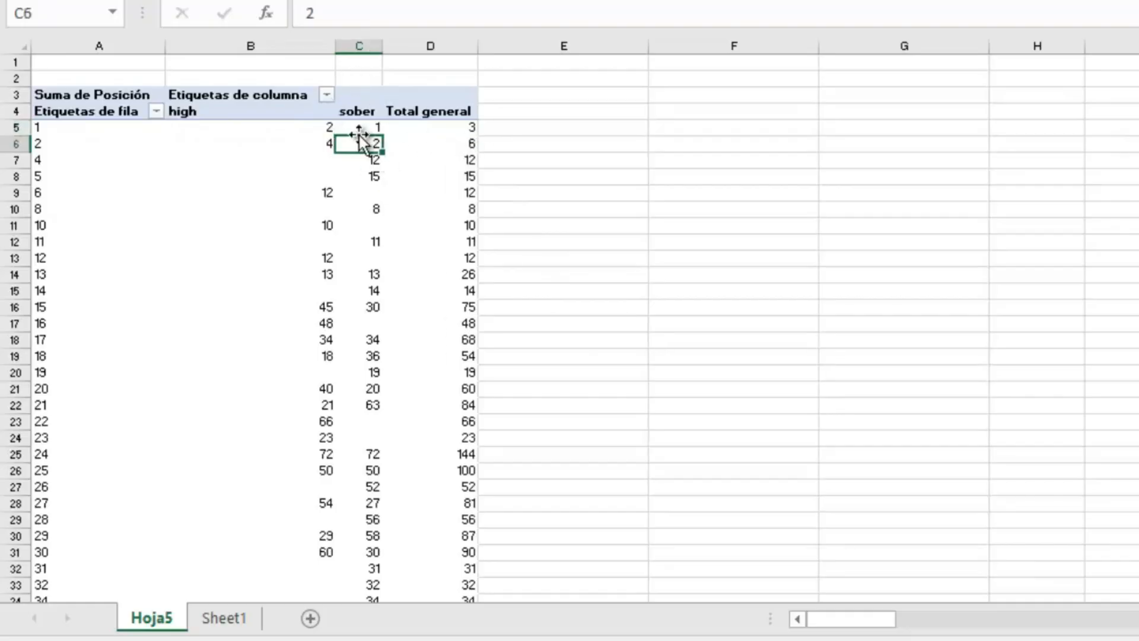
pyautogui.click(328, 141)
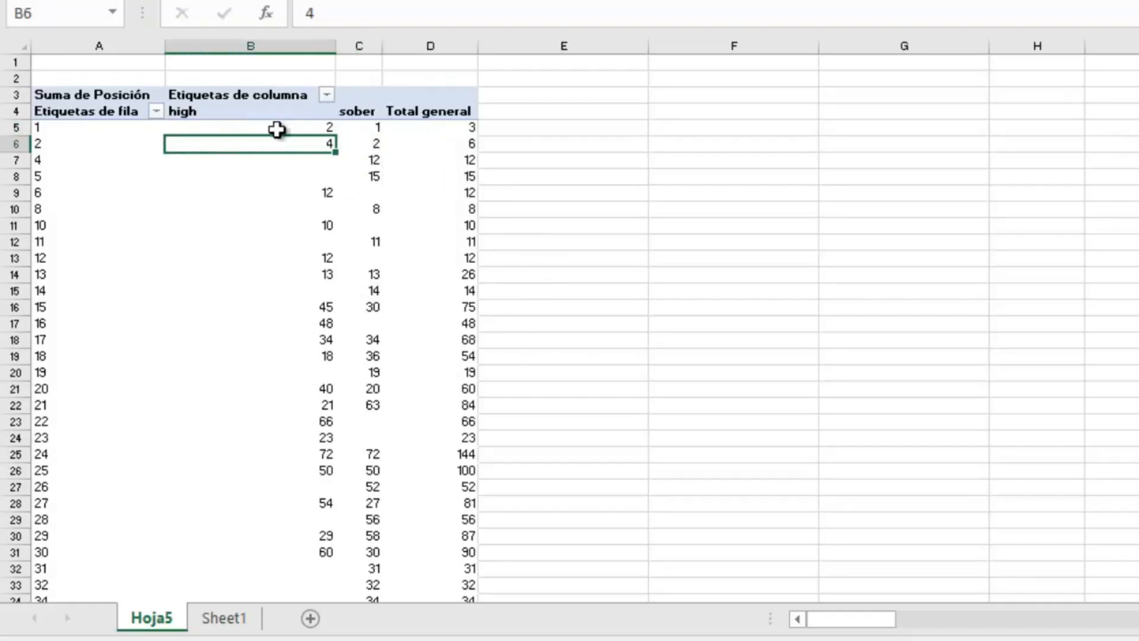
# Step: Check positions 4 to 6, where the high column is empty for positions 4 and 5
pyautogui.moveTo(310, 162); pyautogui.dragTo(321, 187)
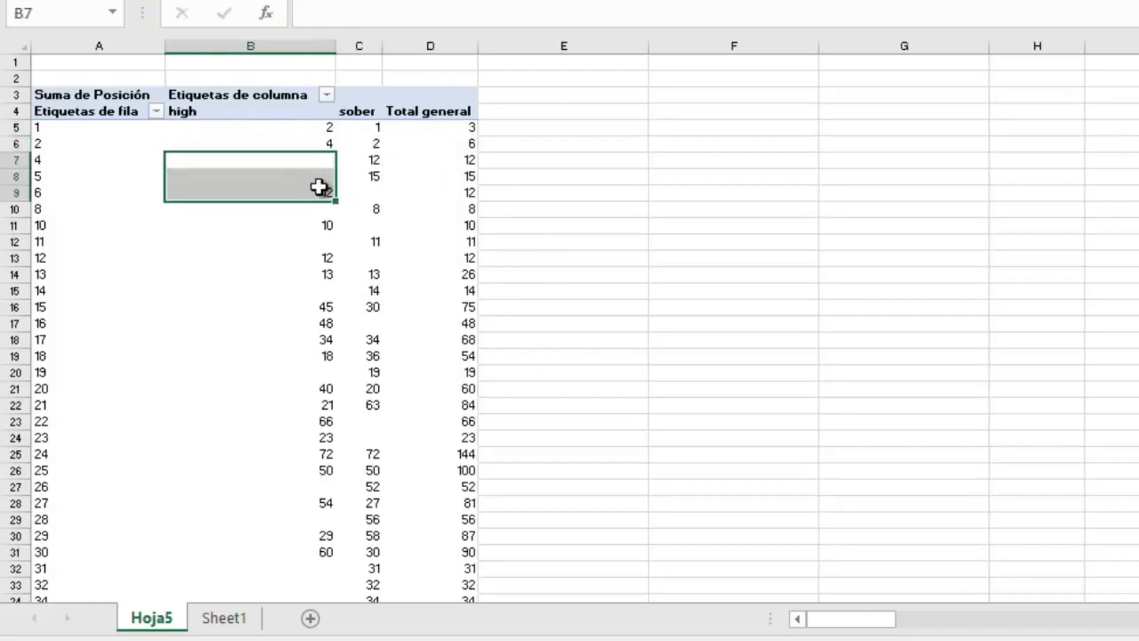
pyautogui.click(322, 166)
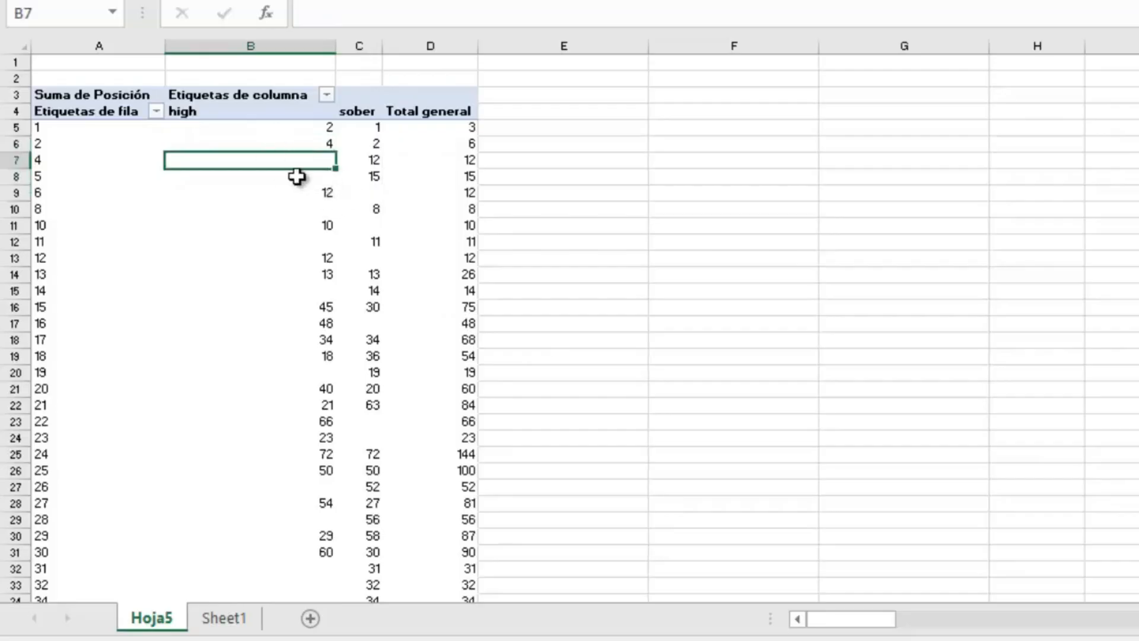
pyautogui.click(296, 176)
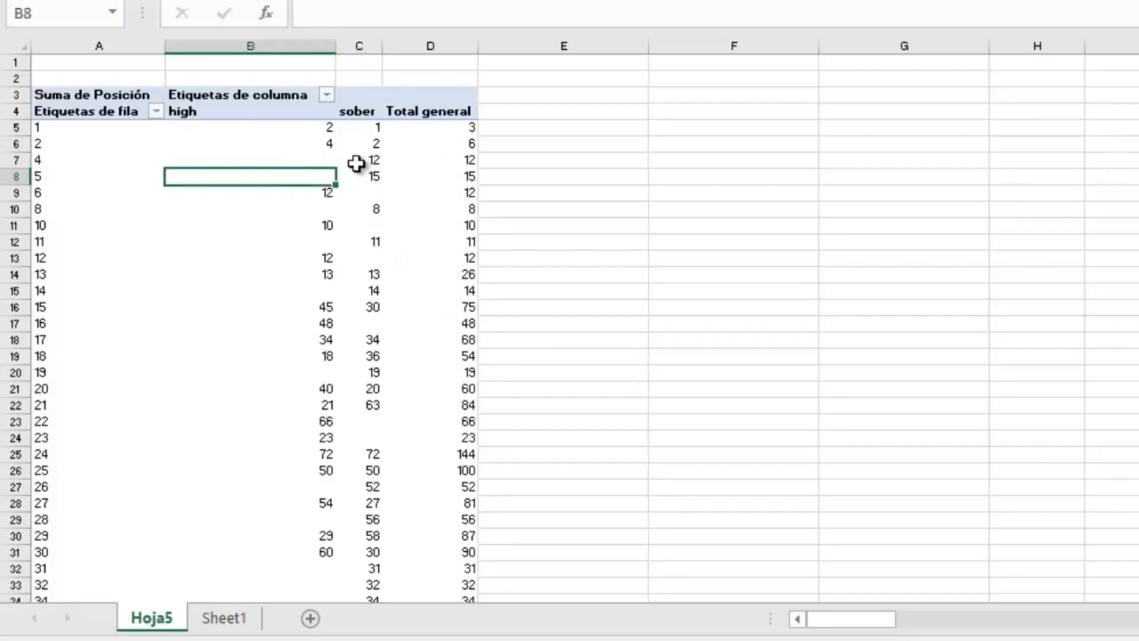
pyautogui.click(293, 163)
pyautogui.moveTo(375, 162); pyautogui.dragTo(377, 178)
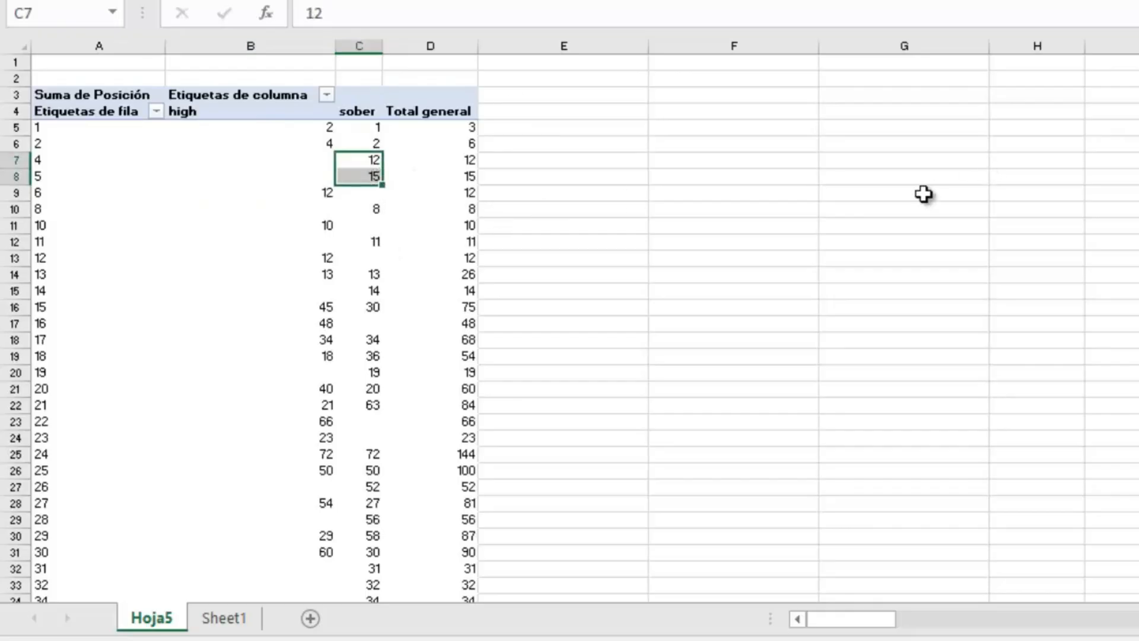
pyautogui.scroll(-1, 789, 188)
pyautogui.scroll(-4, 803, 178)
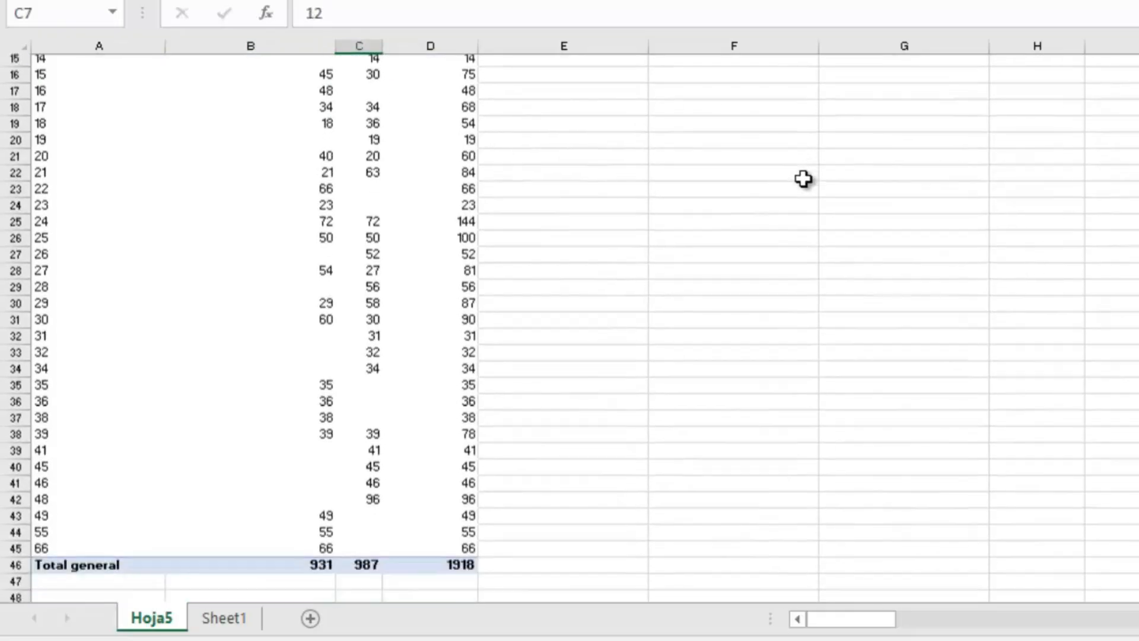
pyautogui.scroll(3, 809, 201)
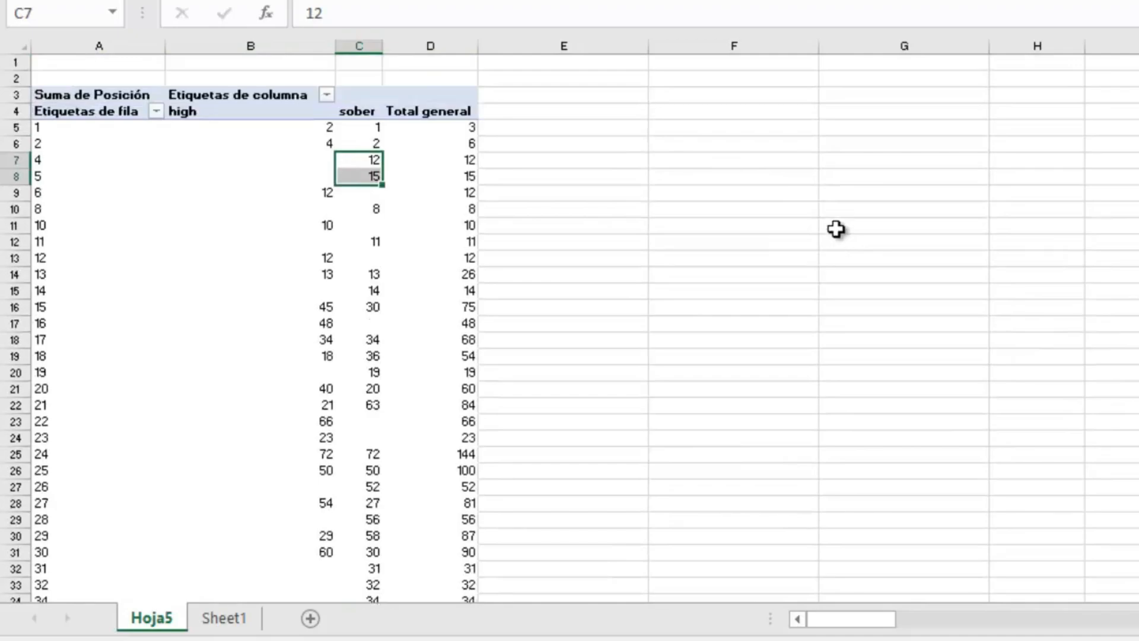
pyautogui.scroll(-3, 836, 229)
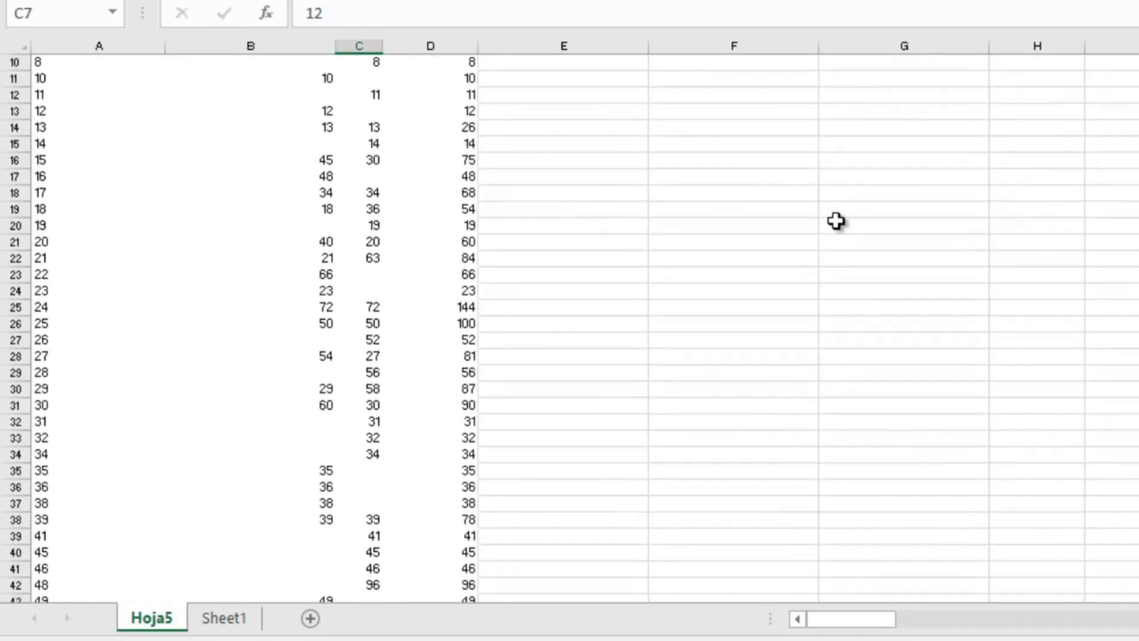
pyautogui.scroll(-2, 833, 221)
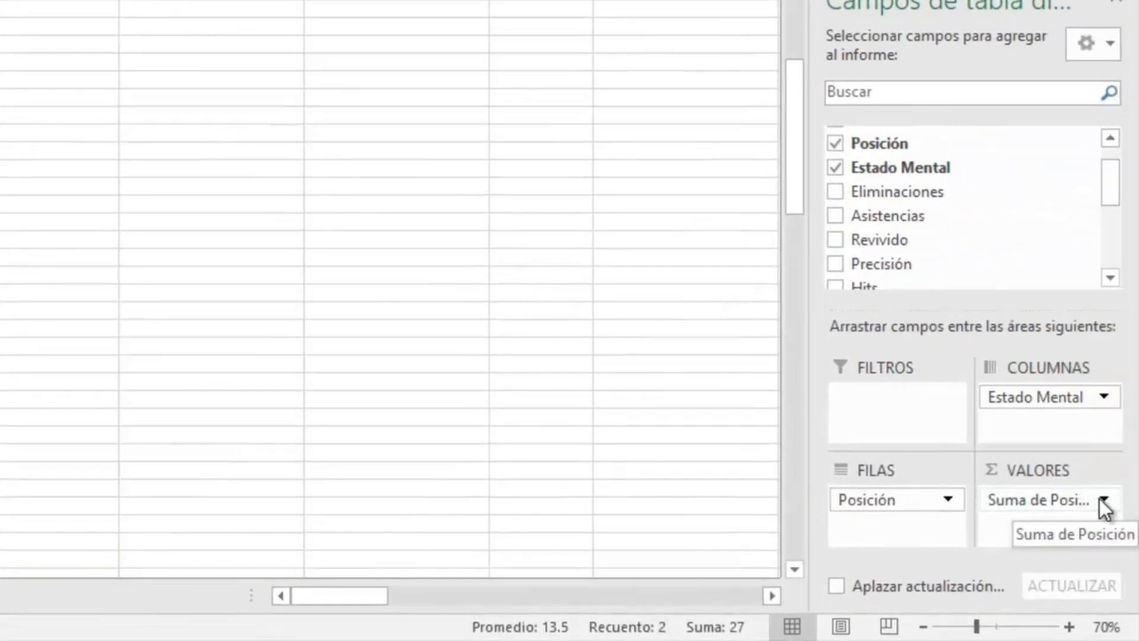
# Step: Change the Posición value field summary from Suma to Promedio
pyautogui.click(1104, 499)
pyautogui.click(1068, 468)
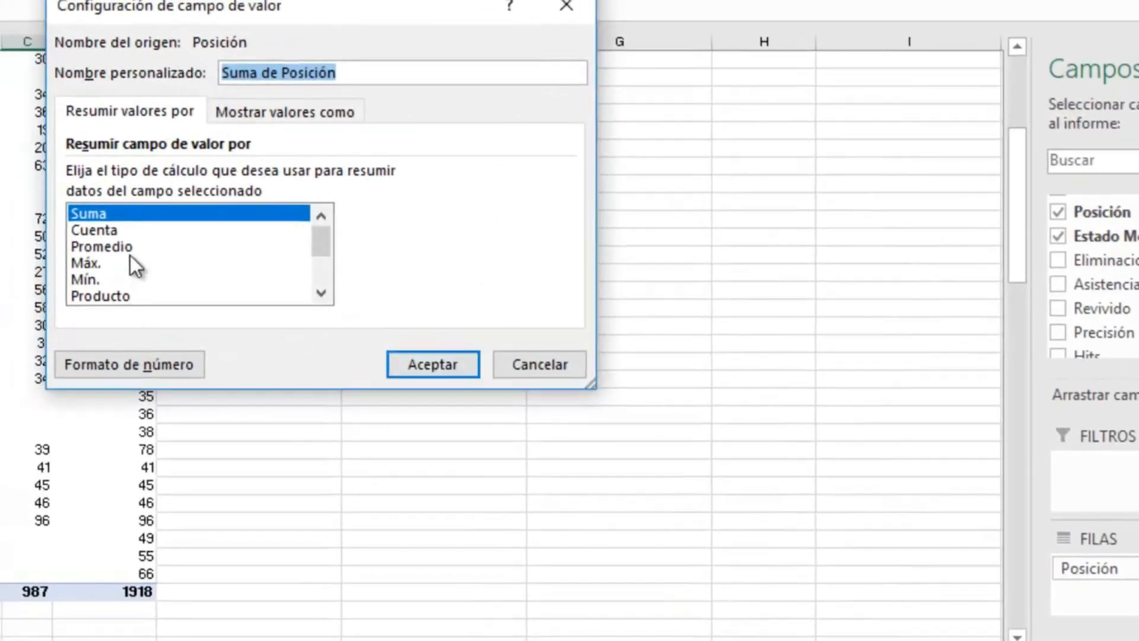
pyautogui.click(127, 246)
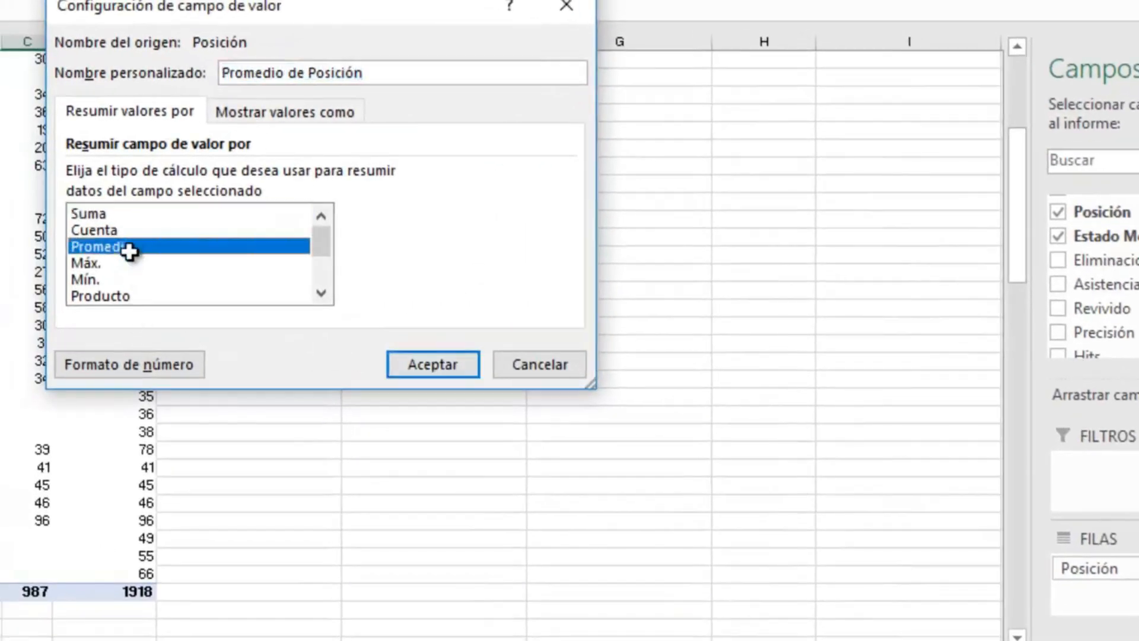
pyautogui.click(433, 364)
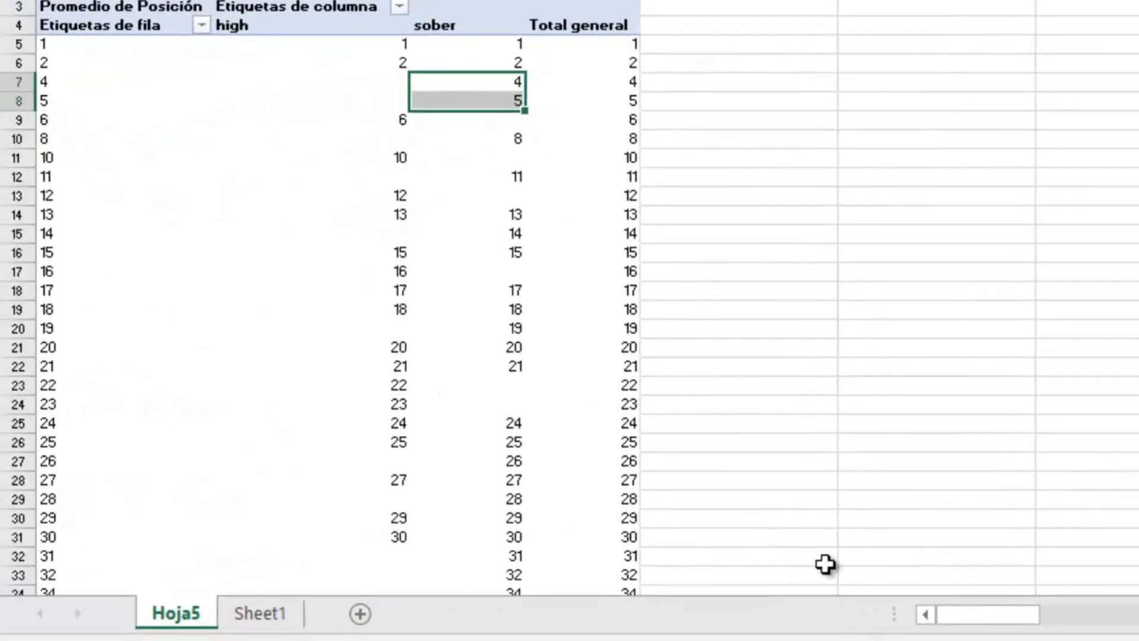
pyautogui.scroll(-5, 674, 478)
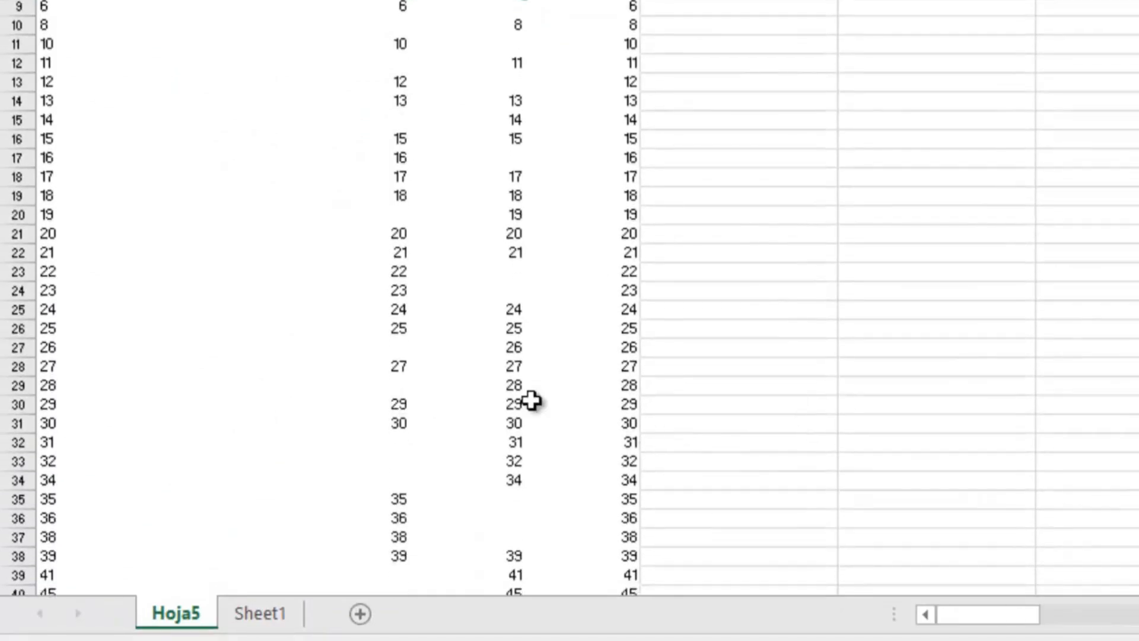
pyautogui.moveTo(368, 540); pyautogui.dragTo(599, 538)
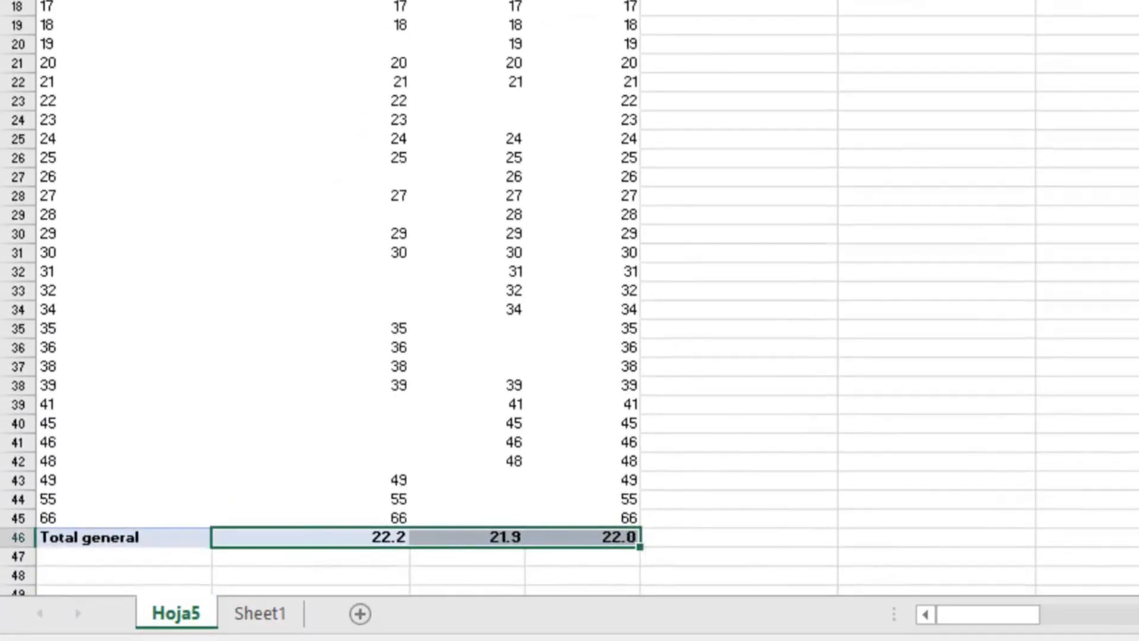
pyautogui.click(801, 385)
pyautogui.scroll(5, 771, 356)
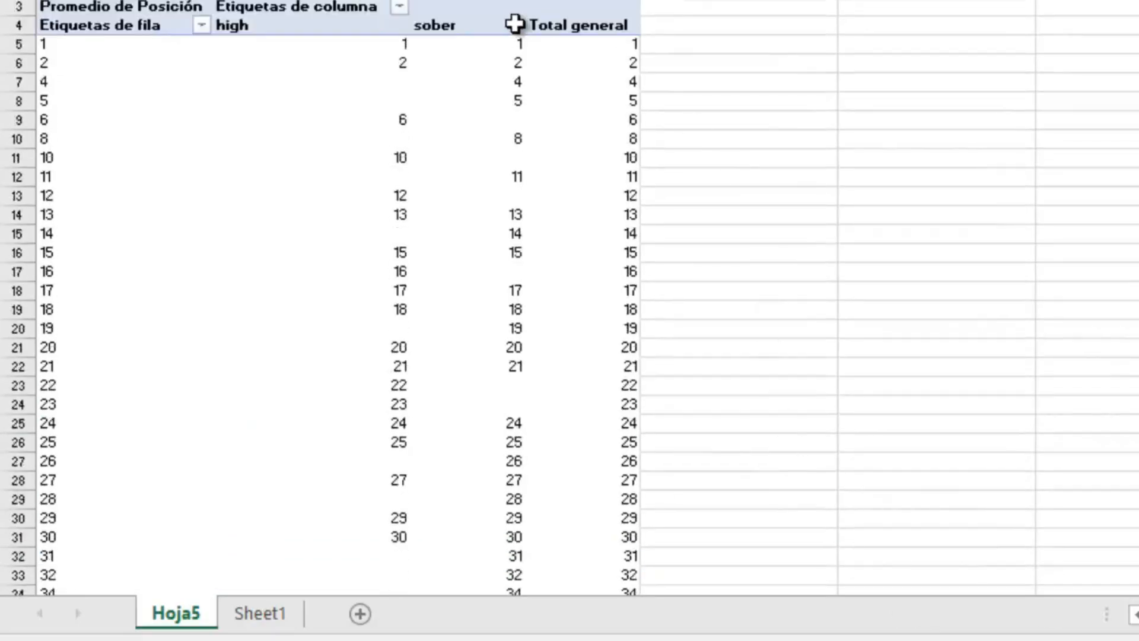
pyautogui.scroll(-6, 515, 24)
pyautogui.click(487, 482)
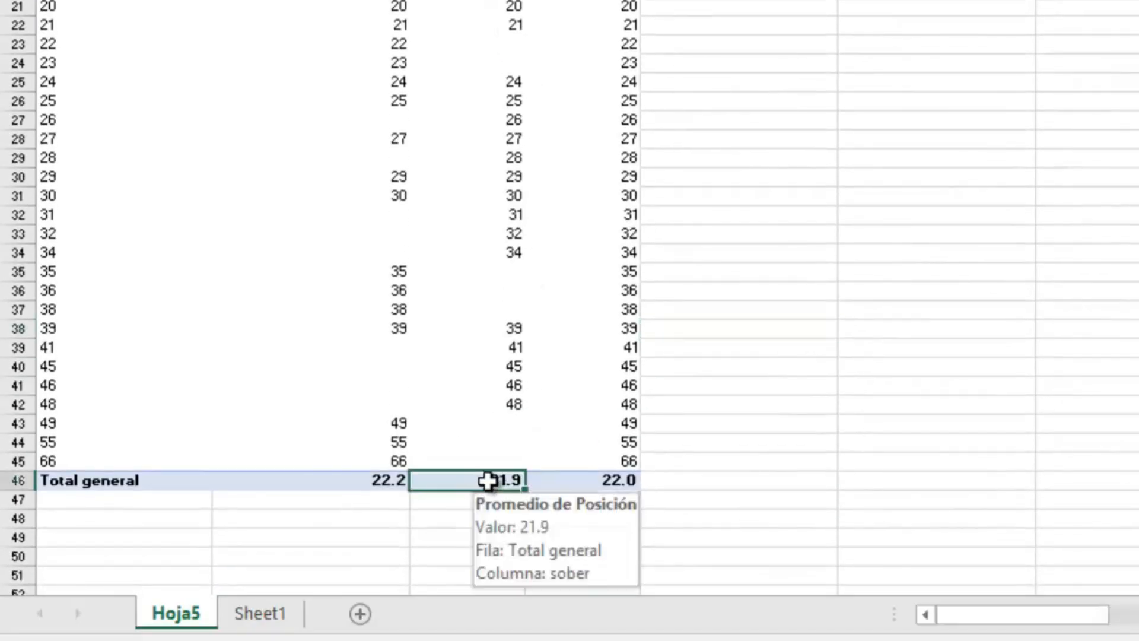
pyautogui.click(397, 475)
pyautogui.scroll(6, 404, 442)
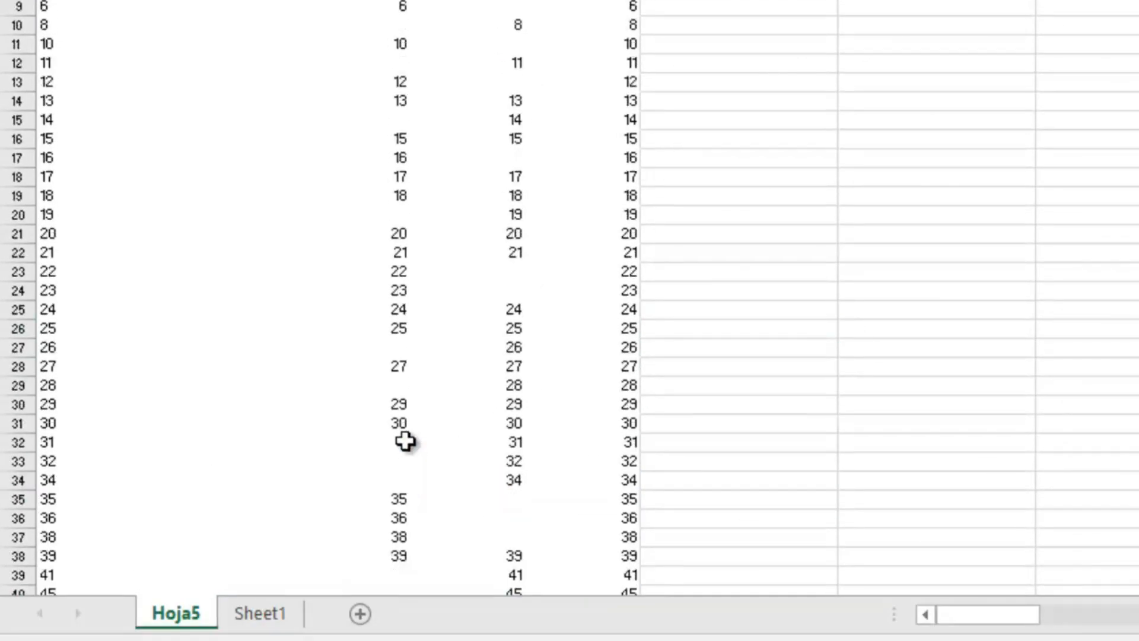
pyautogui.scroll(-8, 447, 259)
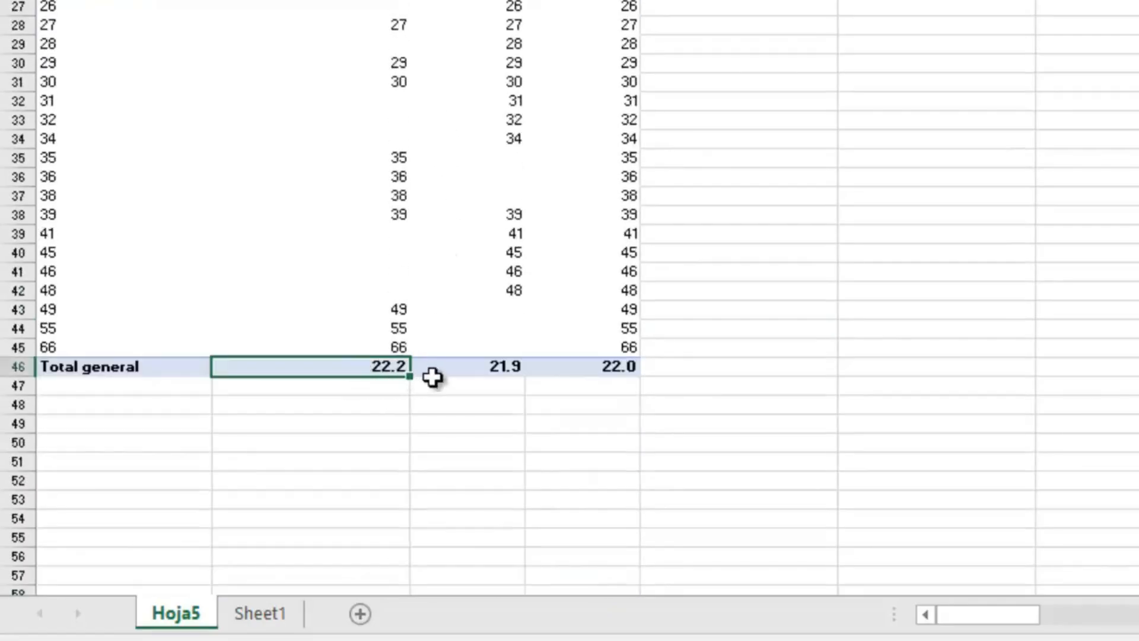
pyautogui.scroll(8, 643, 421)
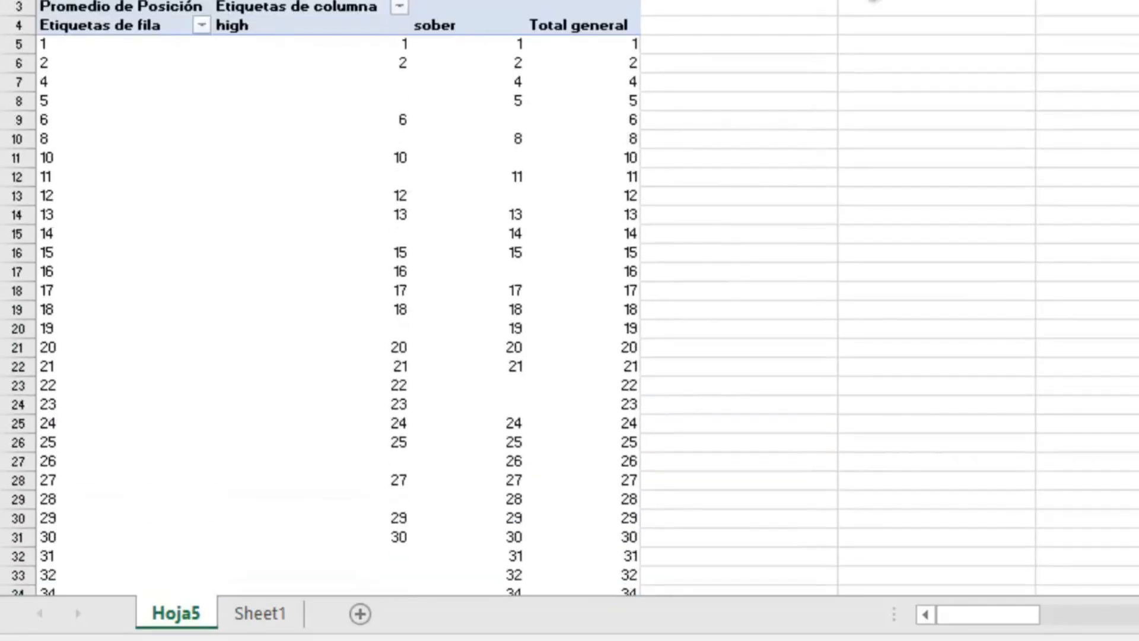
pyautogui.scroll(-6, 812, 64)
pyautogui.click(465, 482)
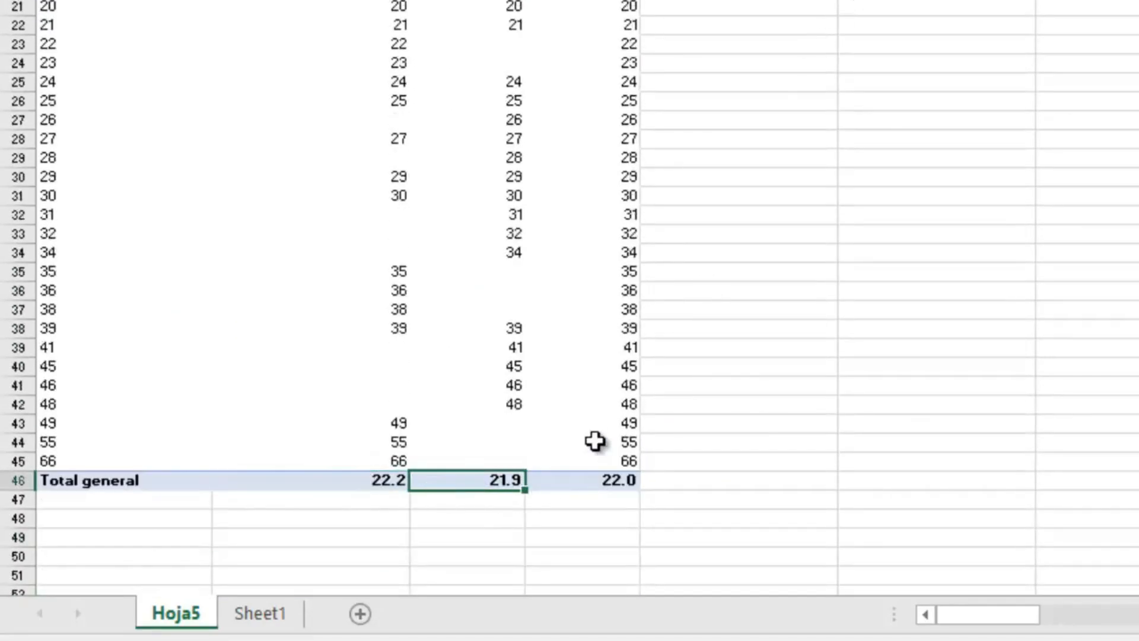
pyautogui.scroll(6, 595, 442)
pyautogui.scroll(-4, 492, 476)
pyautogui.scroll(-1, 491, 476)
pyautogui.click(386, 538)
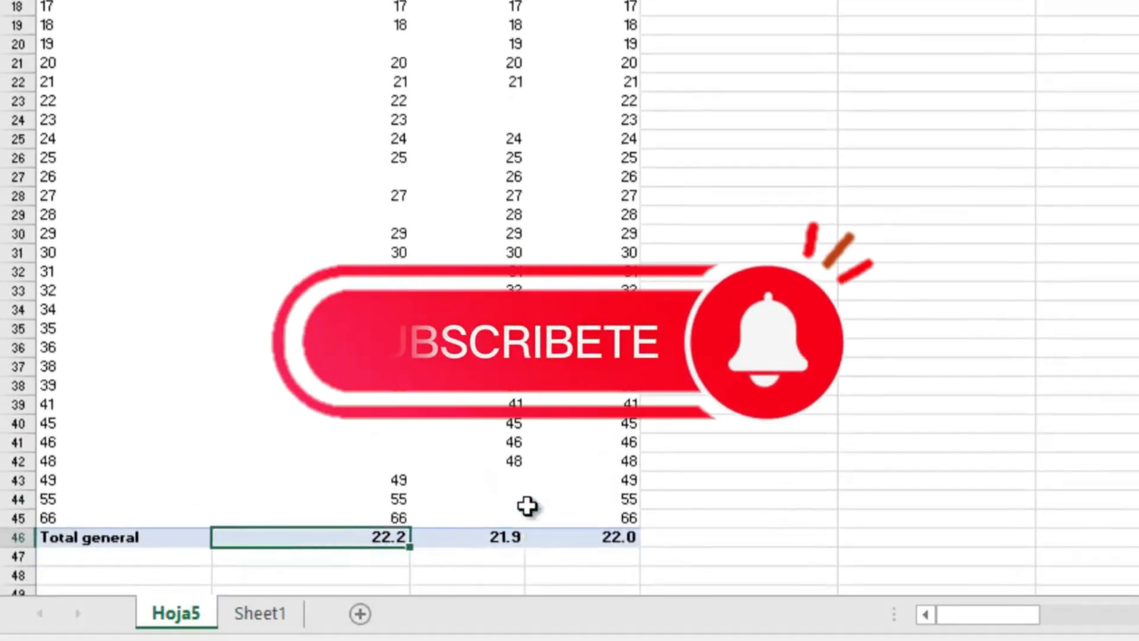